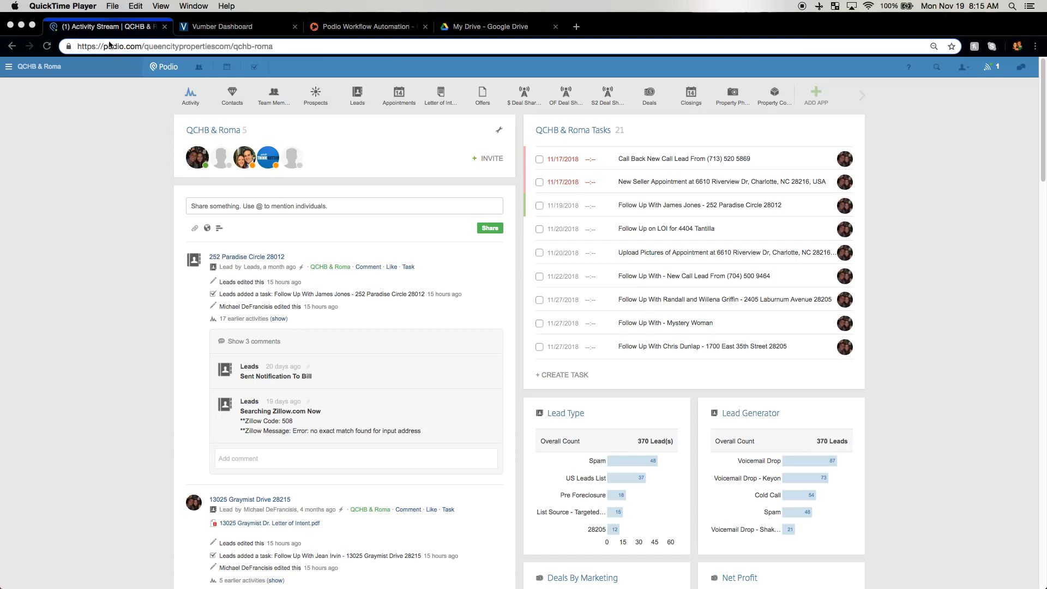
pyautogui.click(197, 30)
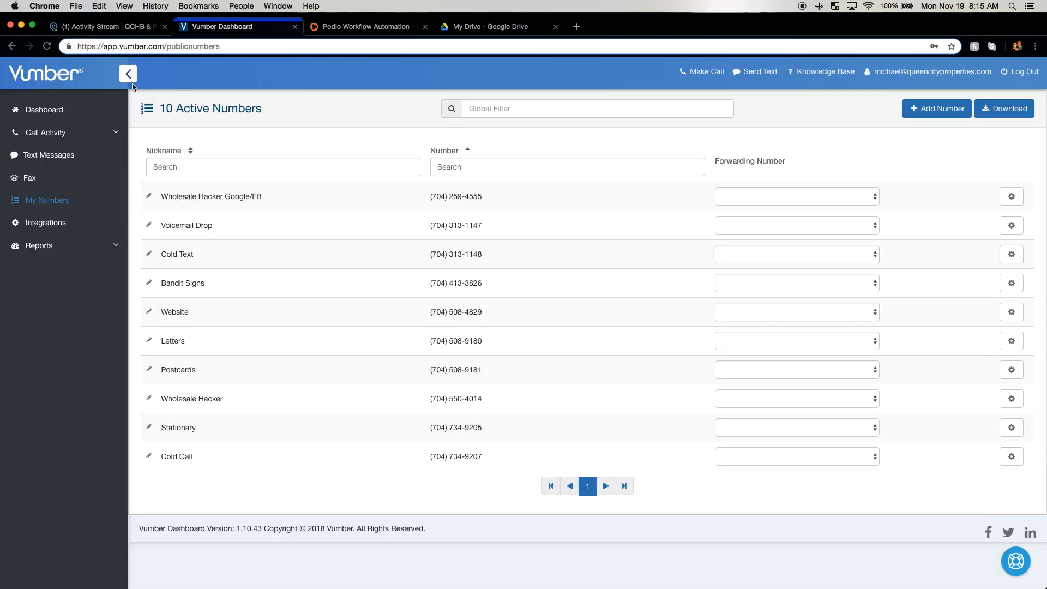
pyautogui.click(335, 29)
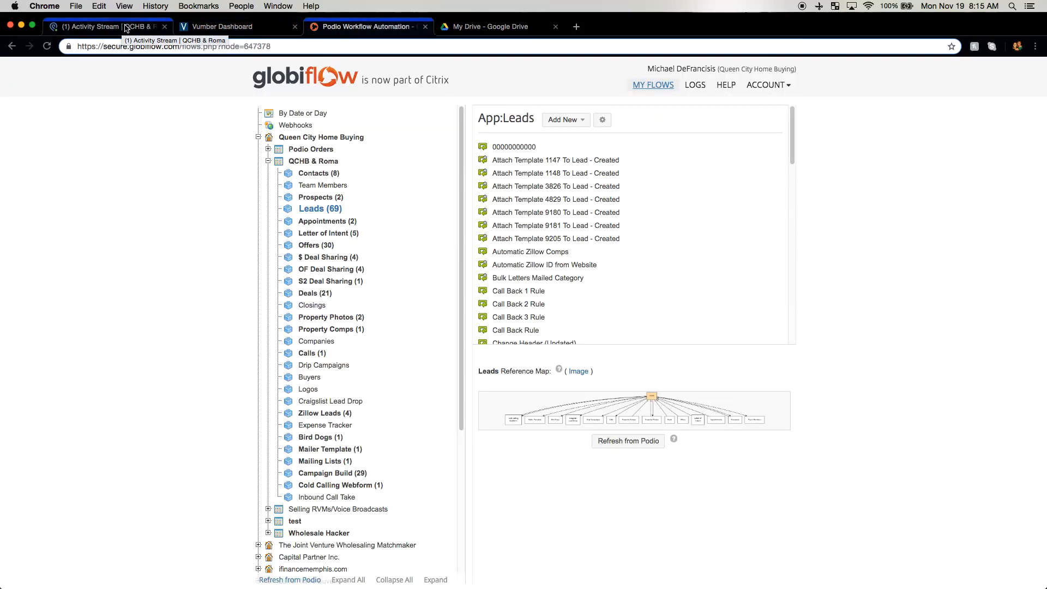
# Step: Switch to Vumber and enable email notifications for missed calls and for every call received on the Cold Call number
pyautogui.click(206, 31)
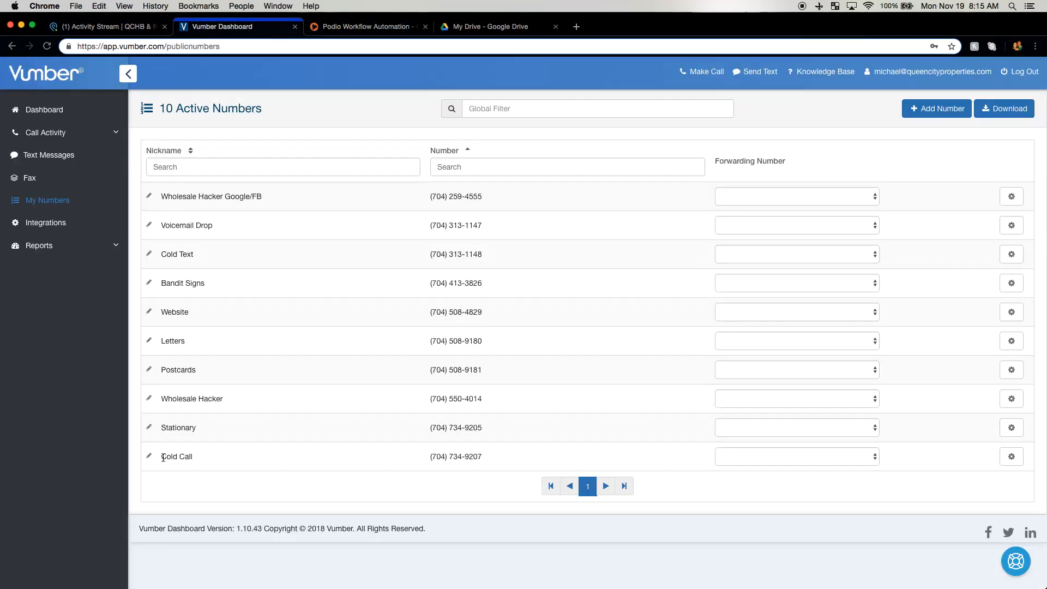
pyautogui.moveTo(163, 457); pyautogui.dragTo(195, 457)
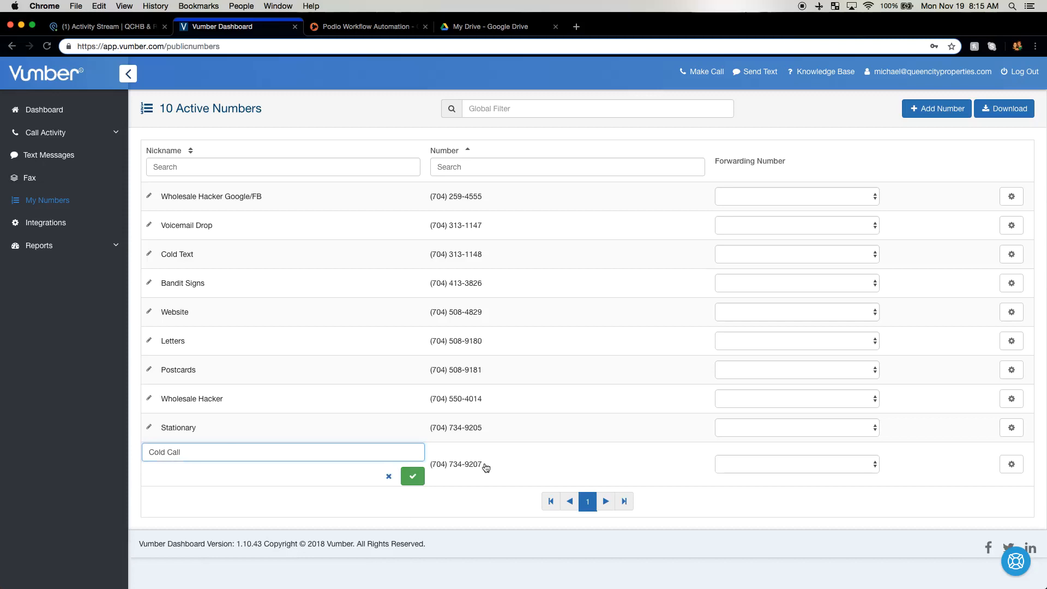
pyautogui.click(100, 463)
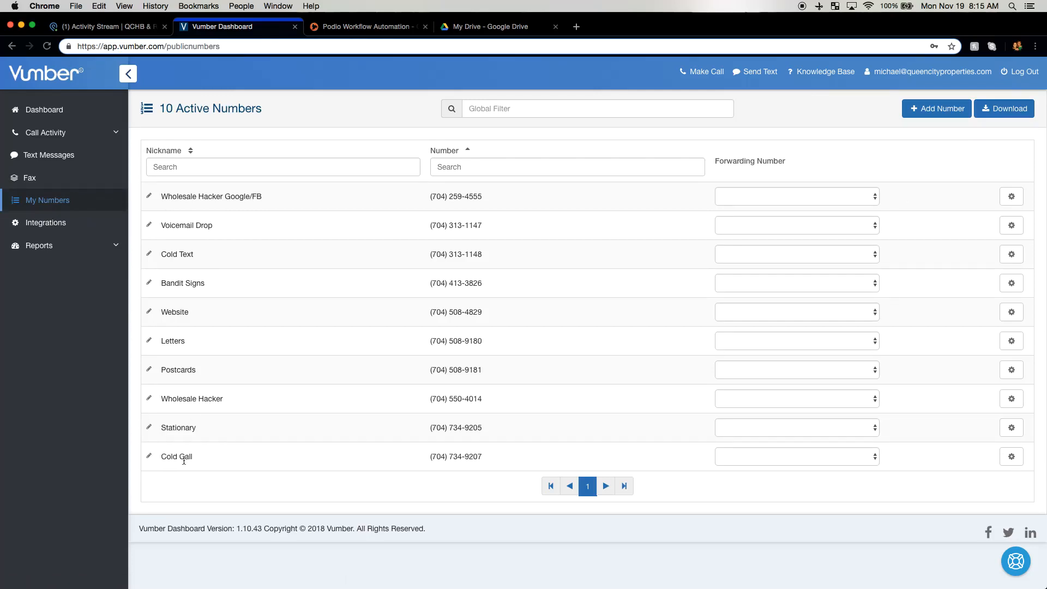
pyautogui.click(1012, 457)
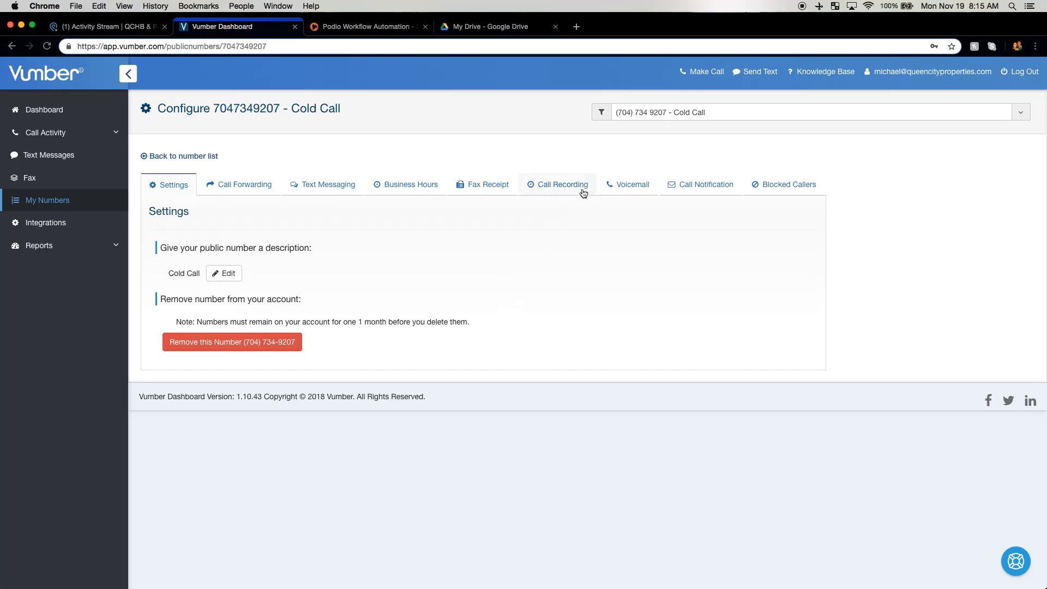
pyautogui.click(693, 185)
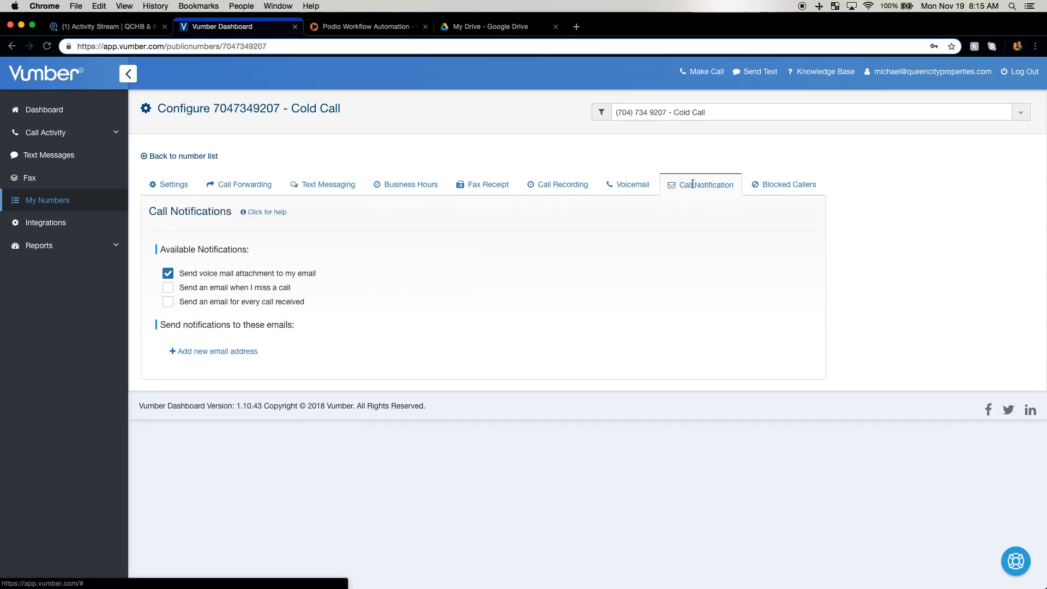
pyautogui.click(169, 289)
pyautogui.click(169, 302)
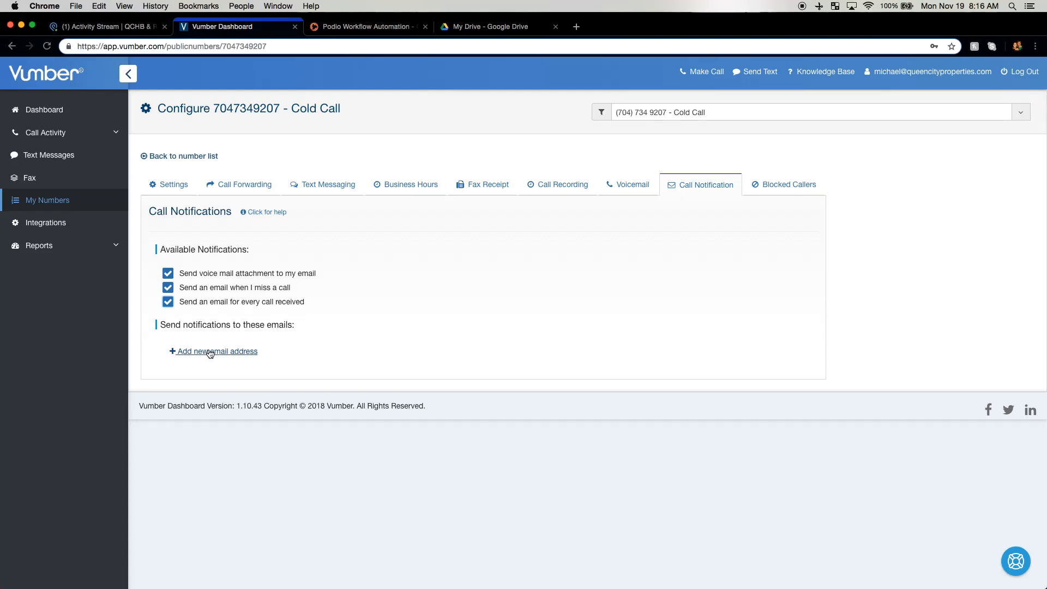
# Step: Switch to Podio and copy the public email-to-app address of the Calls app
pyautogui.click(104, 29)
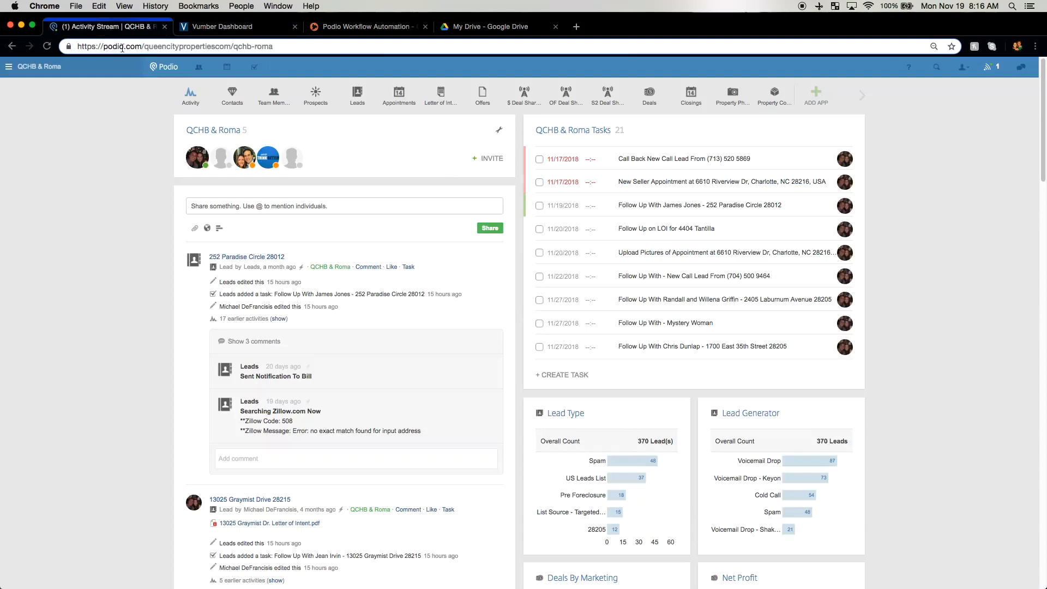
pyautogui.click(866, 99)
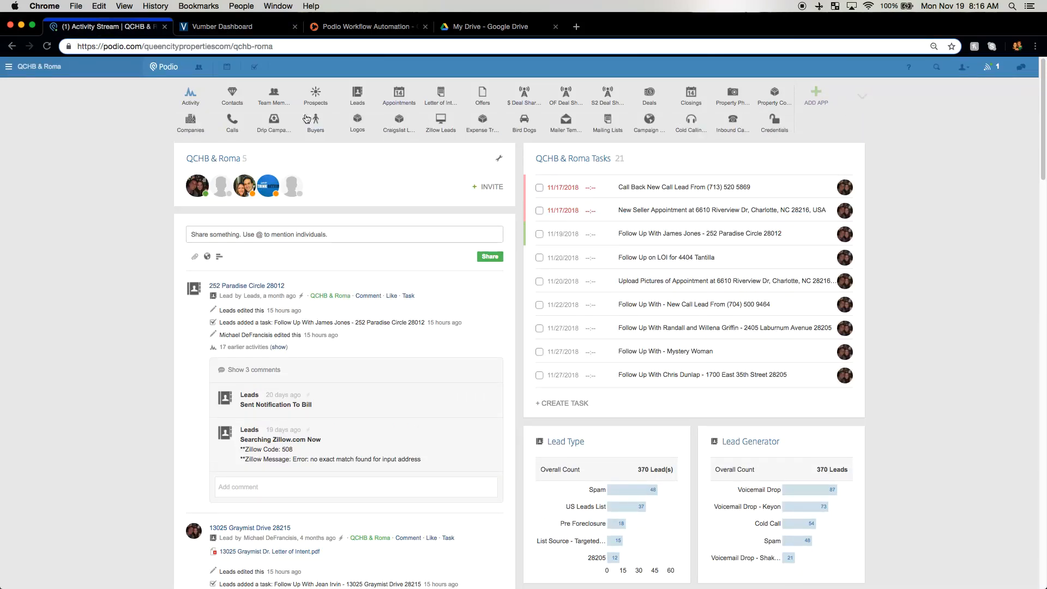
pyautogui.click(237, 127)
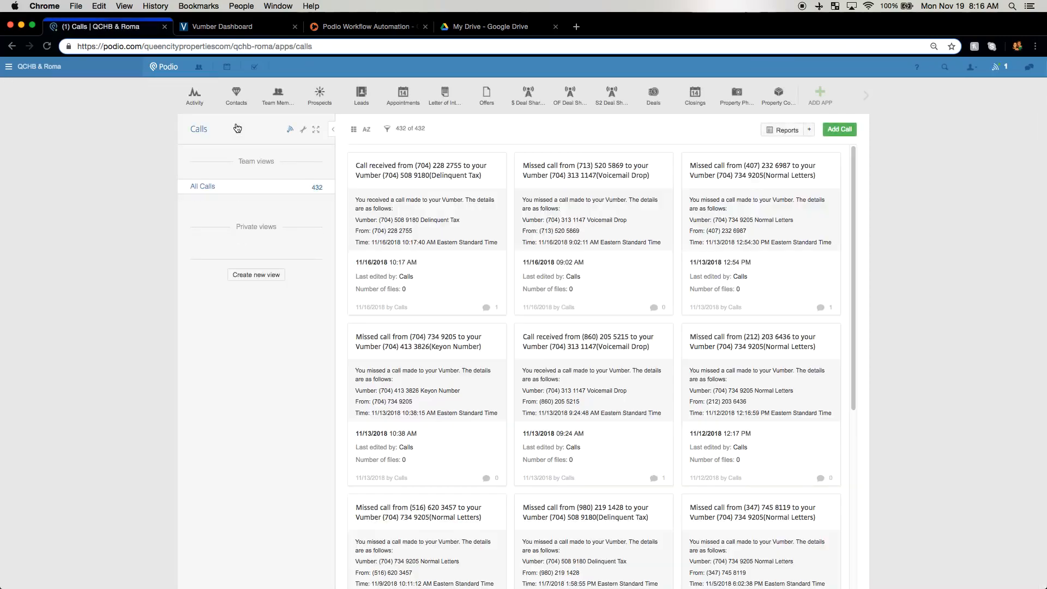
pyautogui.click(304, 132)
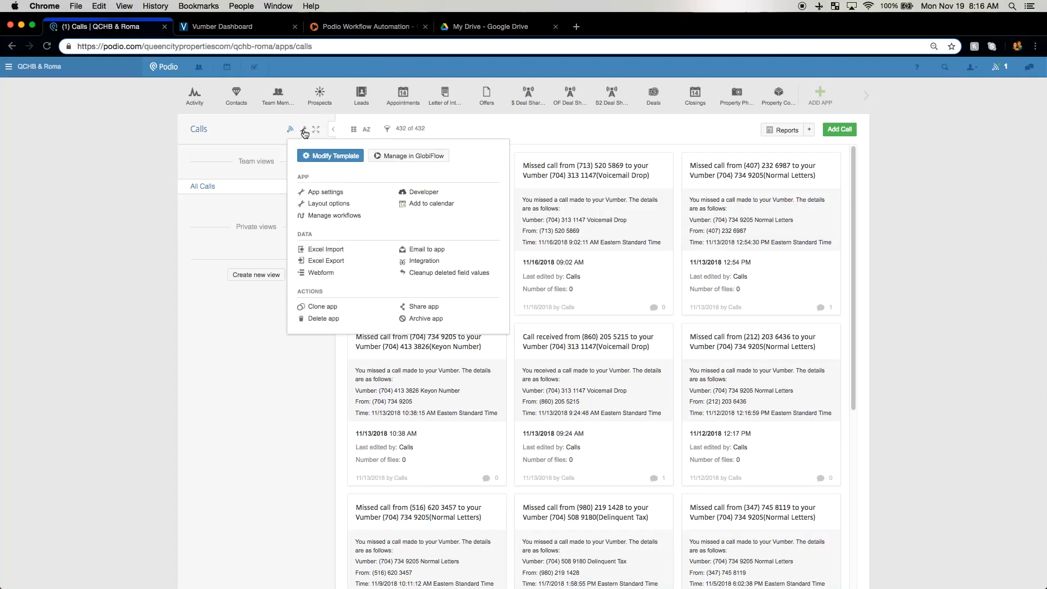
pyautogui.click(431, 250)
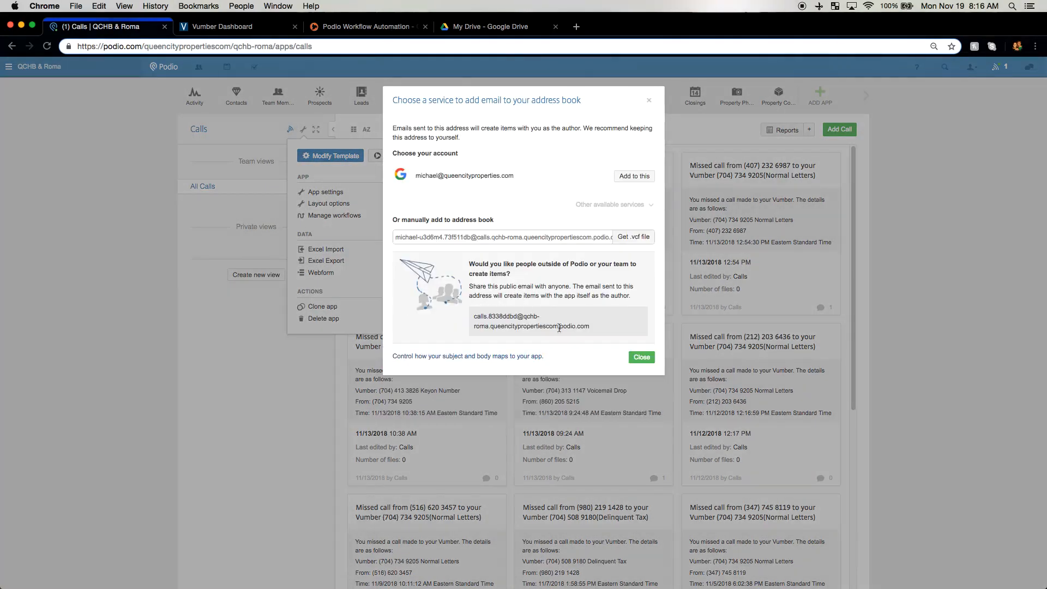
pyautogui.moveTo(595, 326); pyautogui.dragTo(474, 317)
pyautogui.rightClick(483, 317)
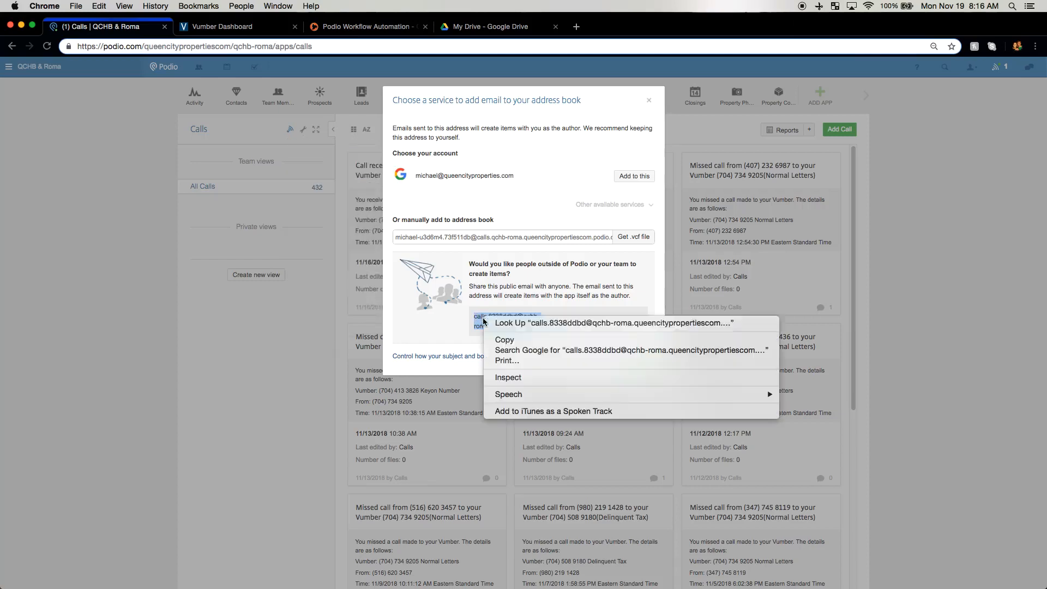
pyautogui.click(504, 340)
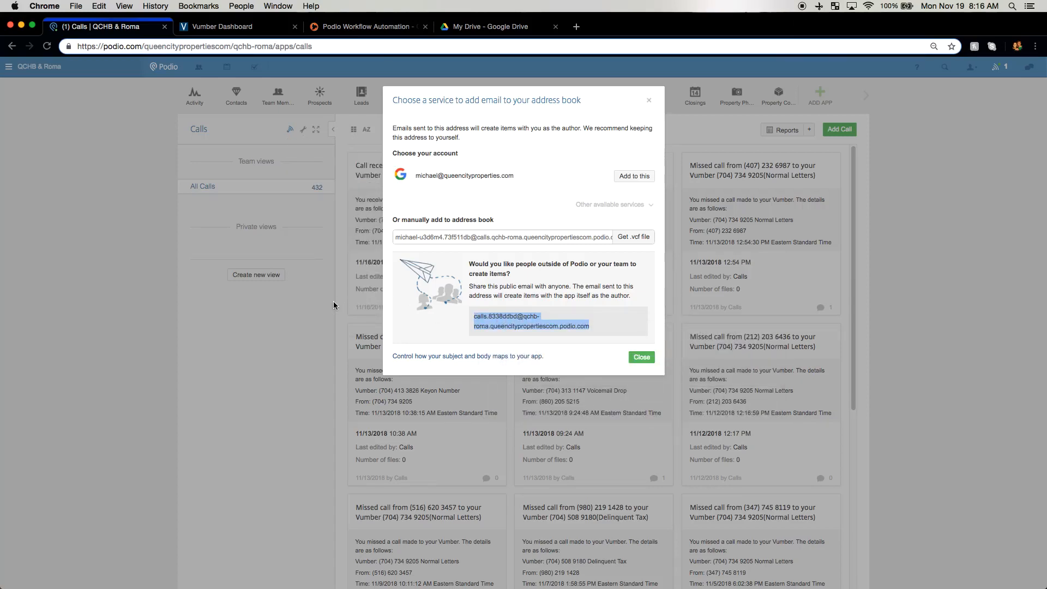
pyautogui.click(642, 358)
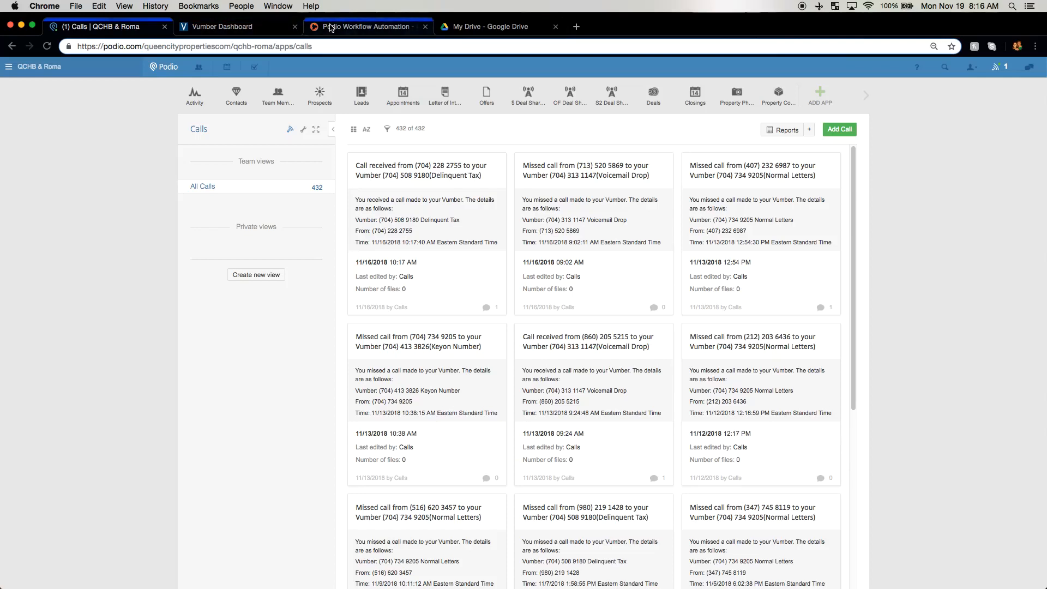
# Step: Switch to Vumber and save the copied Calls app address as a call notification email for the Cold Call number
pyautogui.click(259, 27)
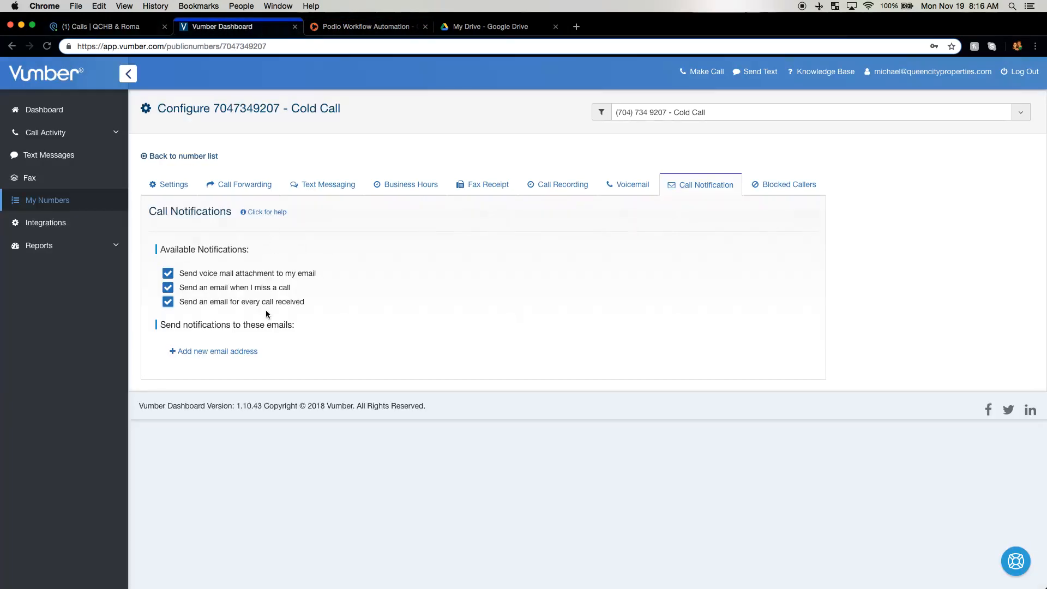
pyautogui.click(219, 351)
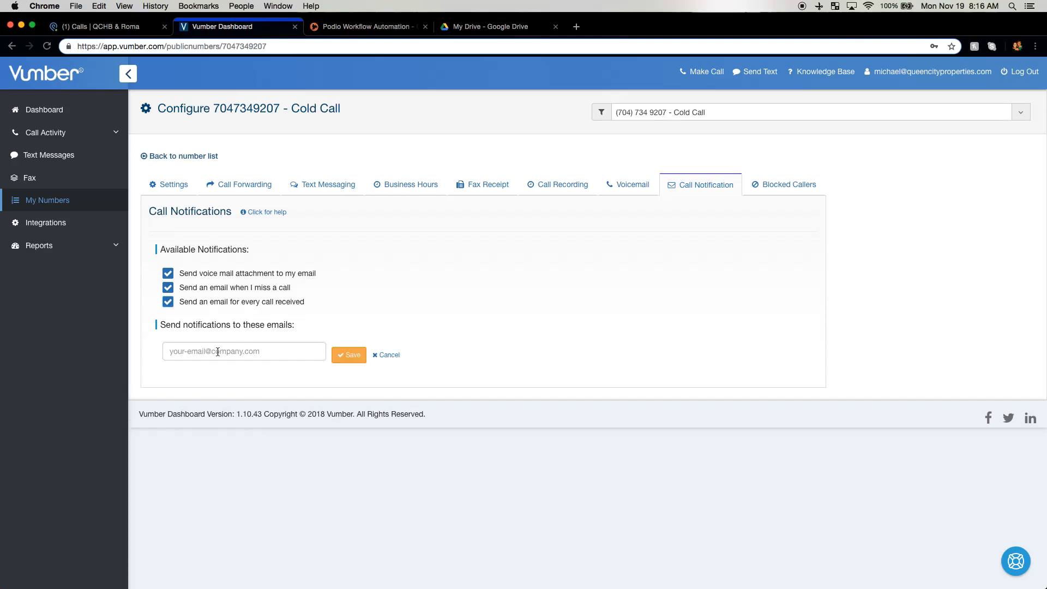
pyautogui.click(218, 352)
pyautogui.rightClick(217, 352)
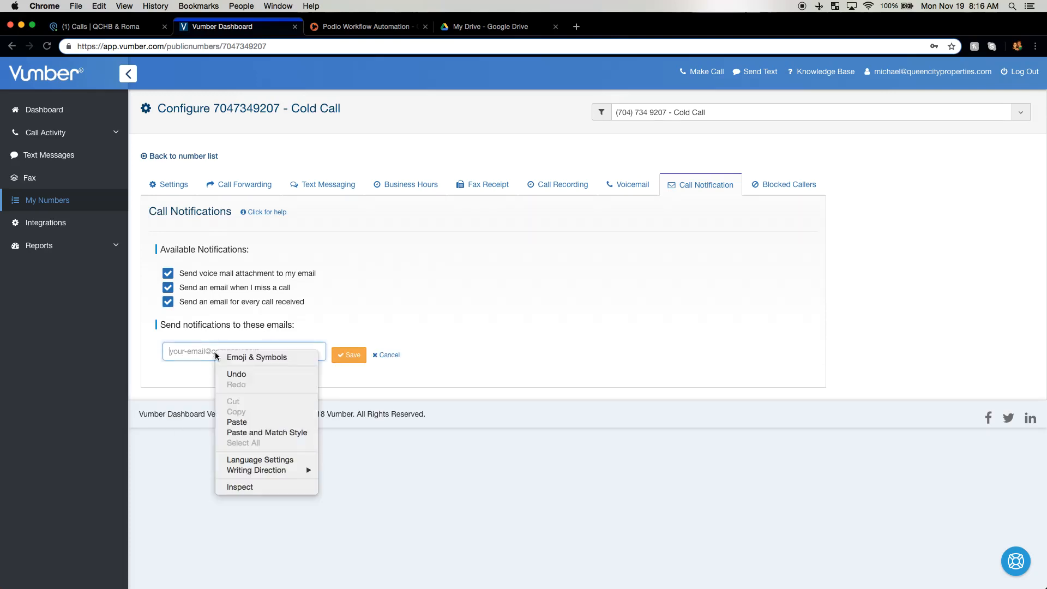
pyautogui.click(243, 425)
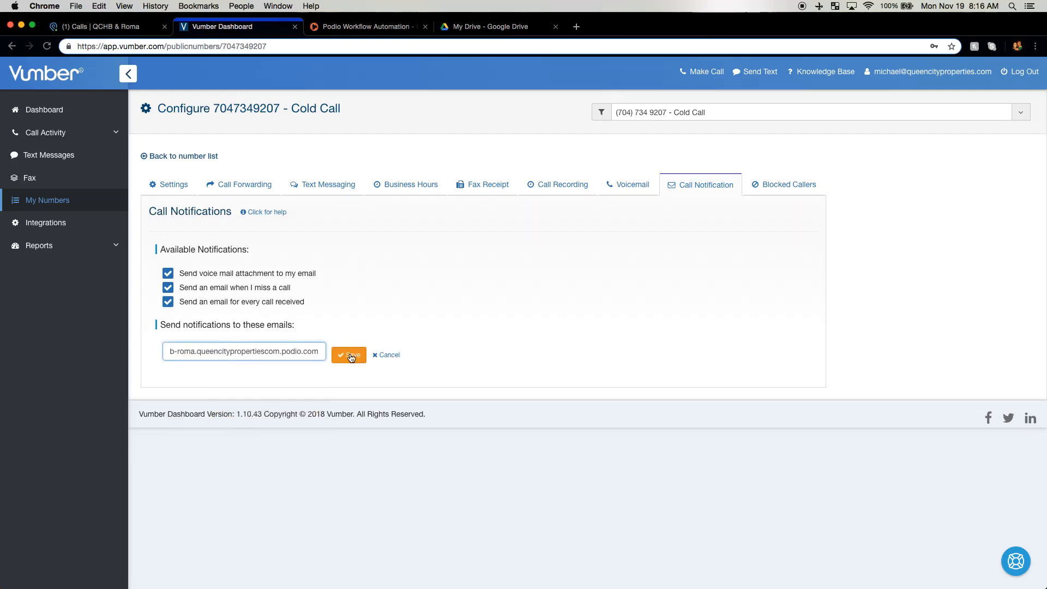
pyautogui.click(351, 358)
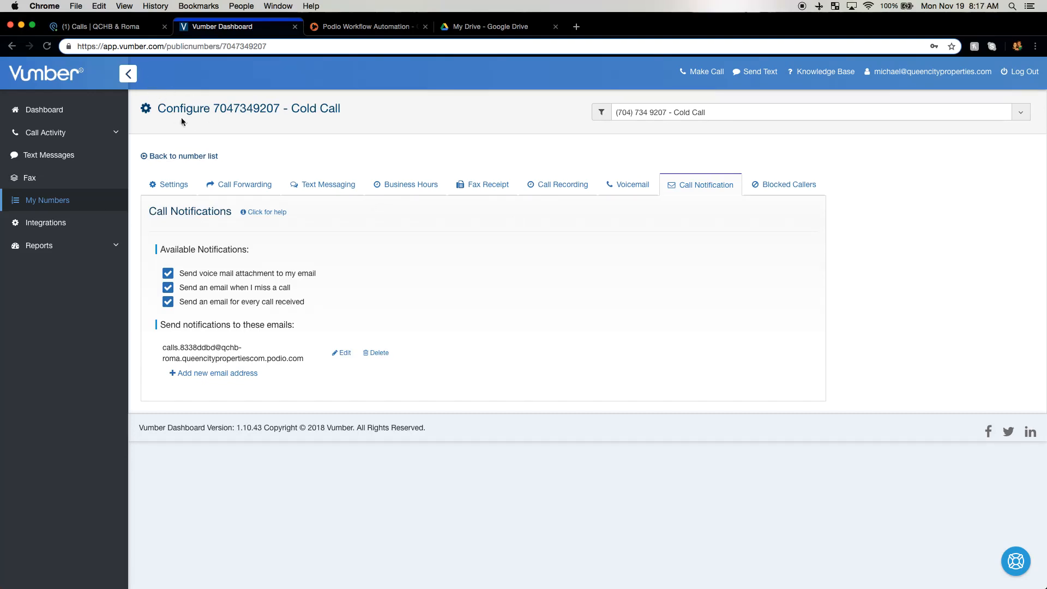
# Step: Switch to Podio and open the Leads app's template for modification
pyautogui.click(120, 28)
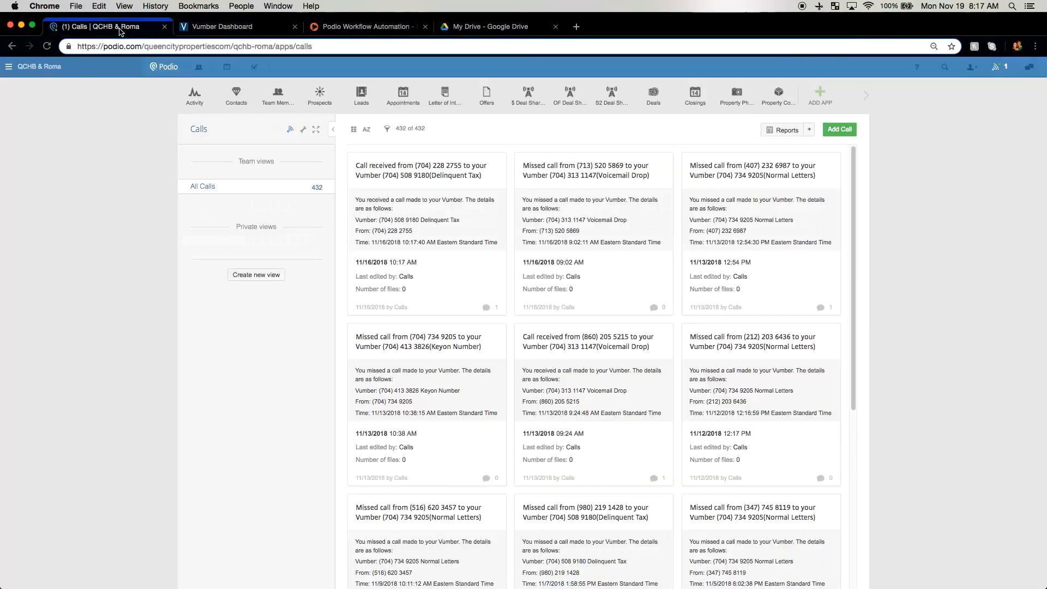
pyautogui.click(361, 101)
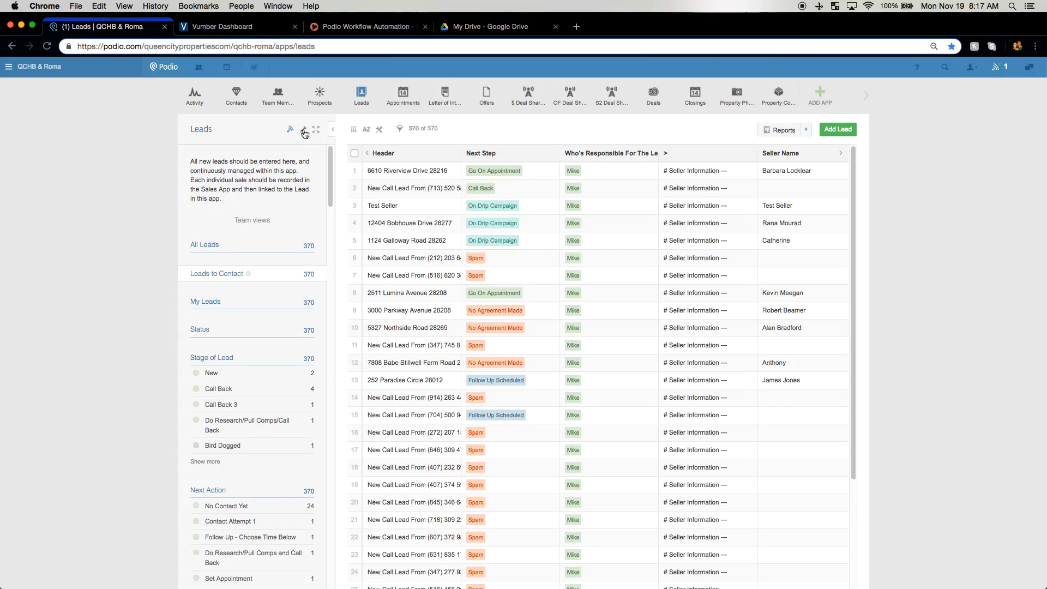
pyautogui.click(304, 132)
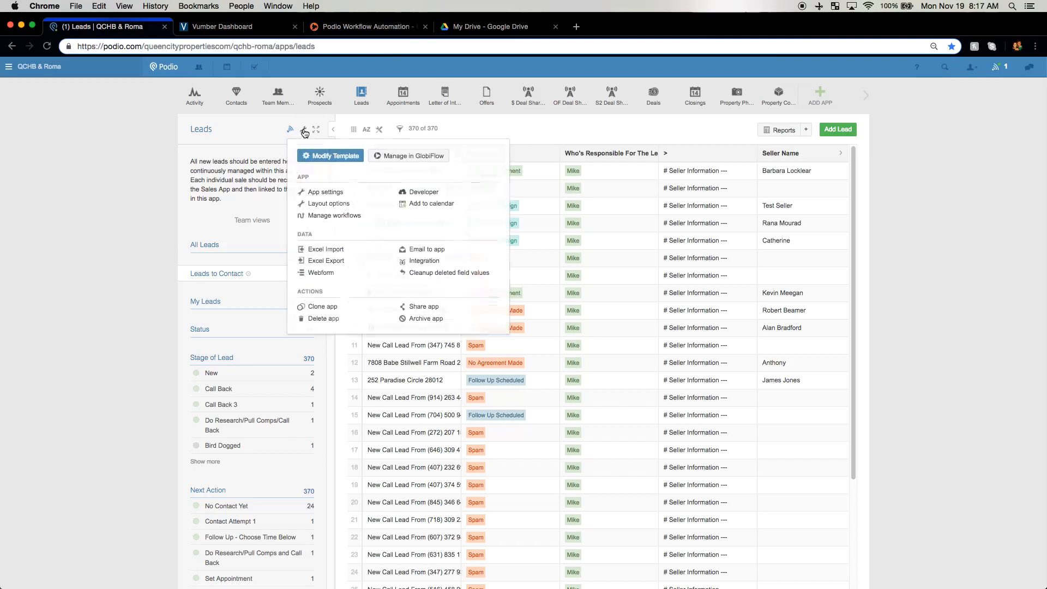
pyautogui.click(321, 157)
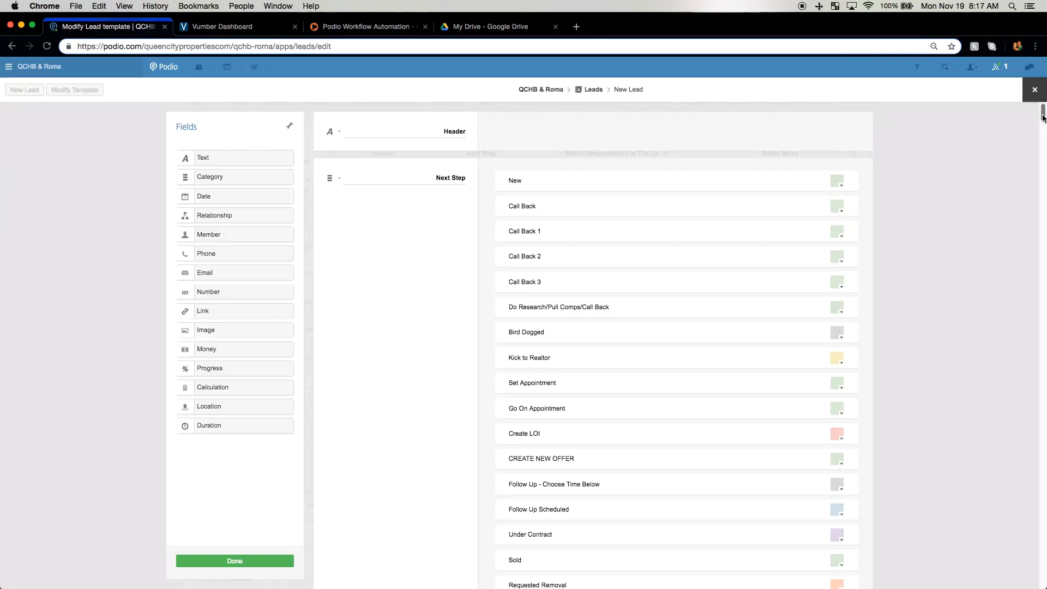
# Step: Examine the Lead Generator field's category options in the Leads template for a Cold Call entry
pyautogui.moveTo(1042, 117); pyautogui.dragTo(1037, 304)
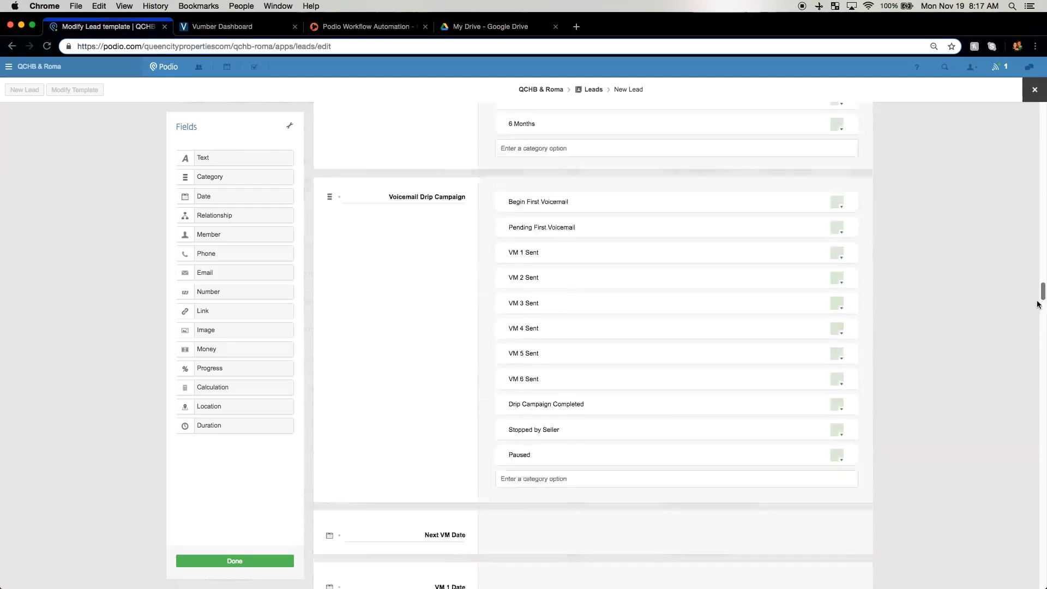
pyautogui.scroll(-20, 888, 272)
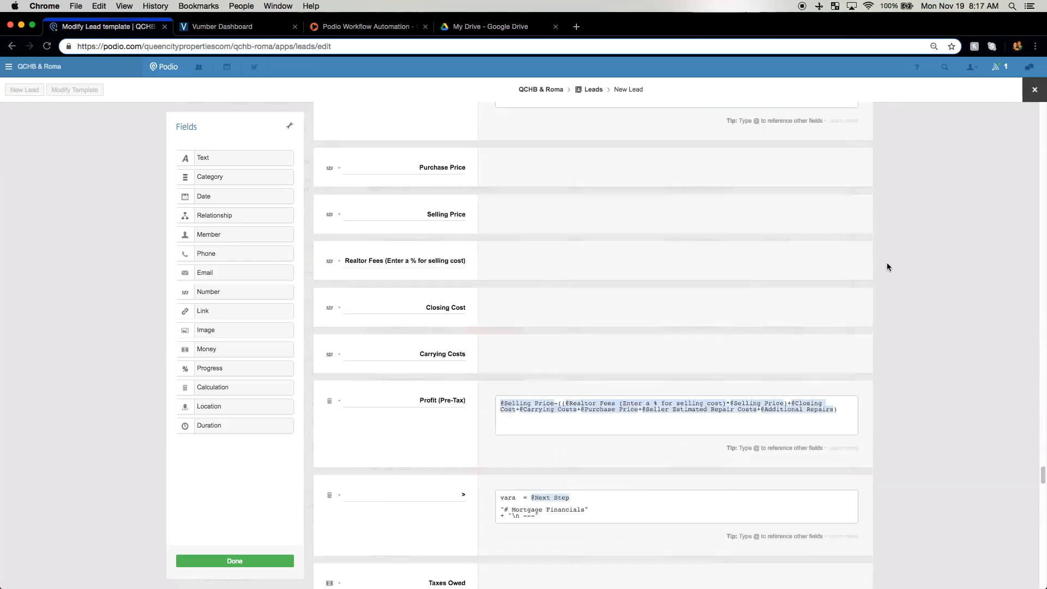
pyautogui.scroll(-15, 887, 264)
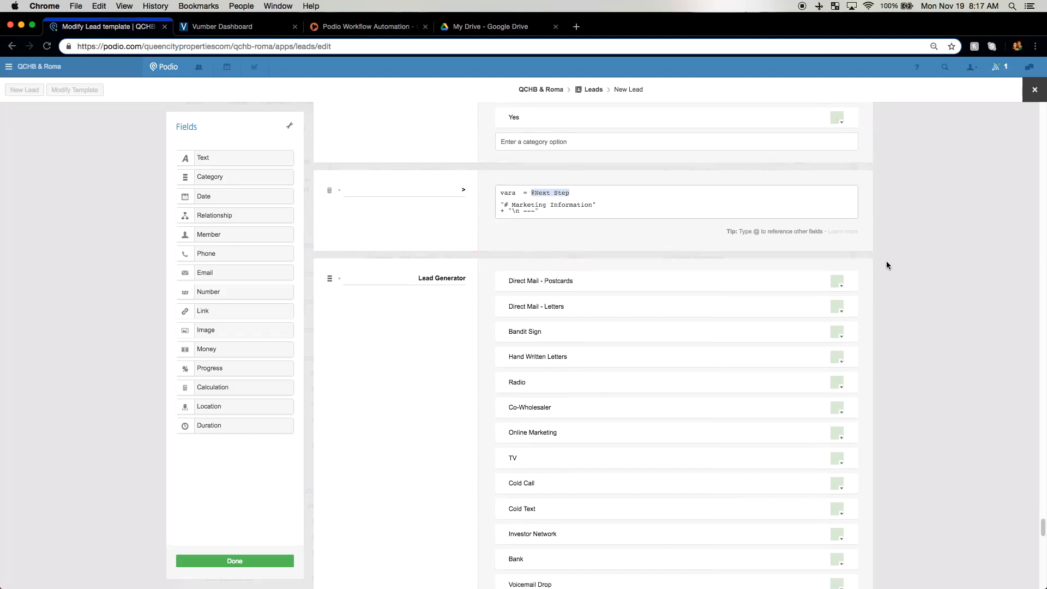
pyautogui.scroll(-3, 886, 265)
pyautogui.scroll(-1, 909, 237)
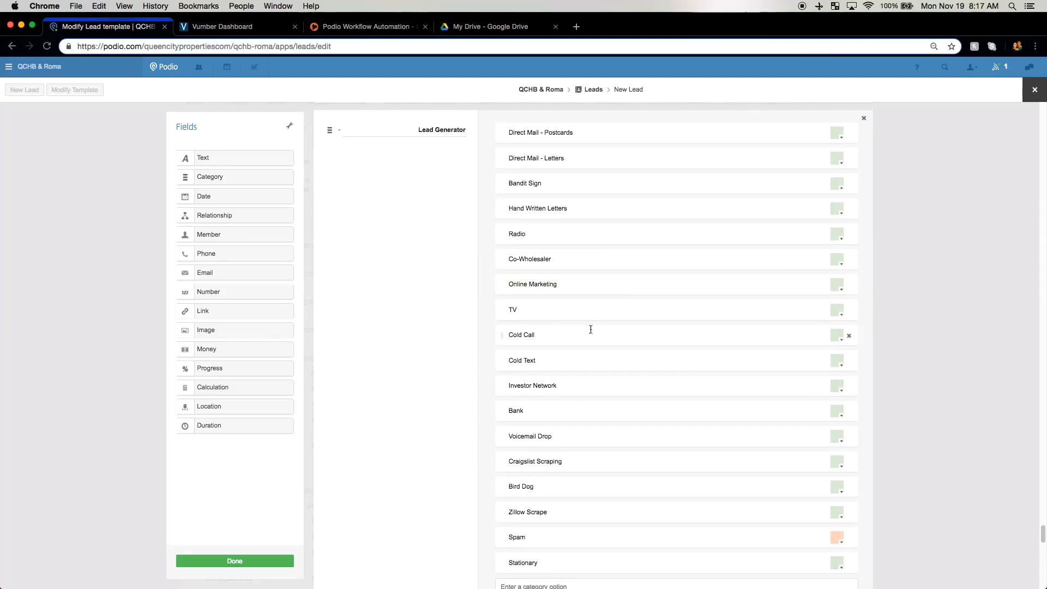
pyautogui.moveTo(543, 336); pyautogui.dragTo(507, 337)
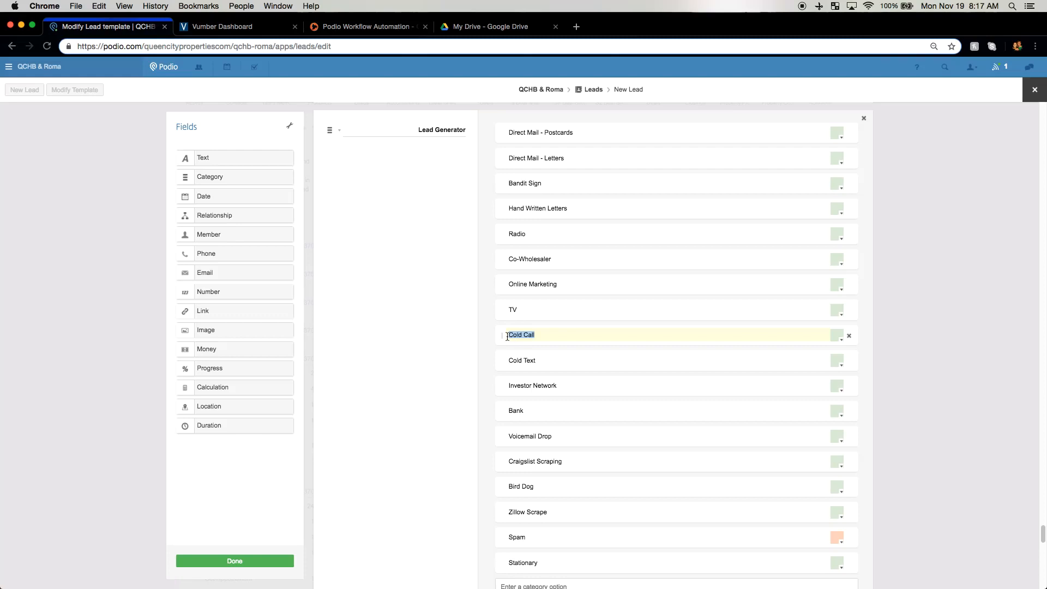
pyautogui.click(543, 336)
# Step: Add a category option named test to the Lead Generator field and finish editing the Leads template
pyautogui.scroll(-3, 542, 336)
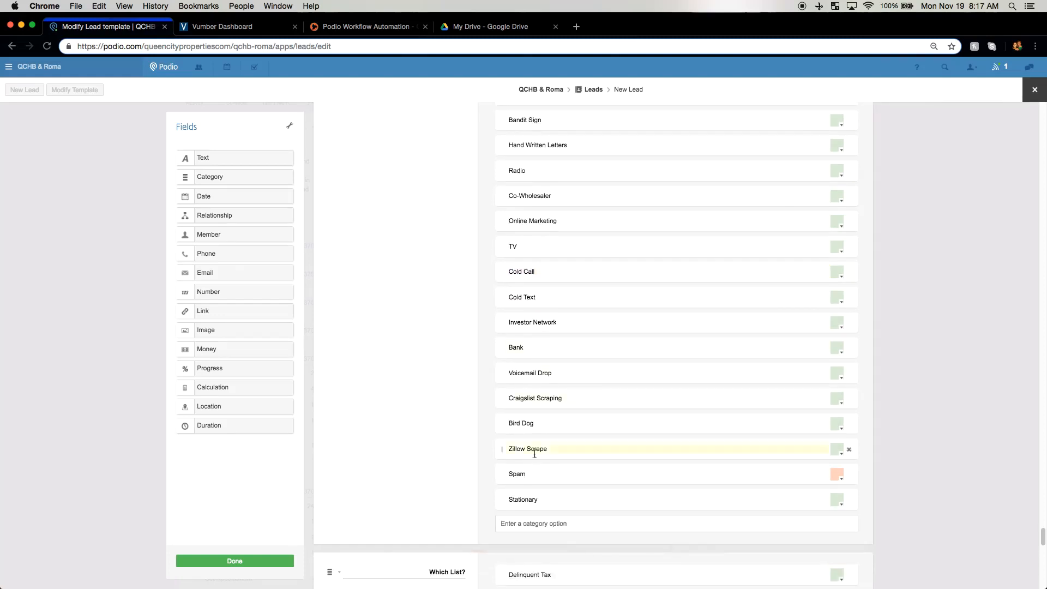
pyautogui.click(546, 523)
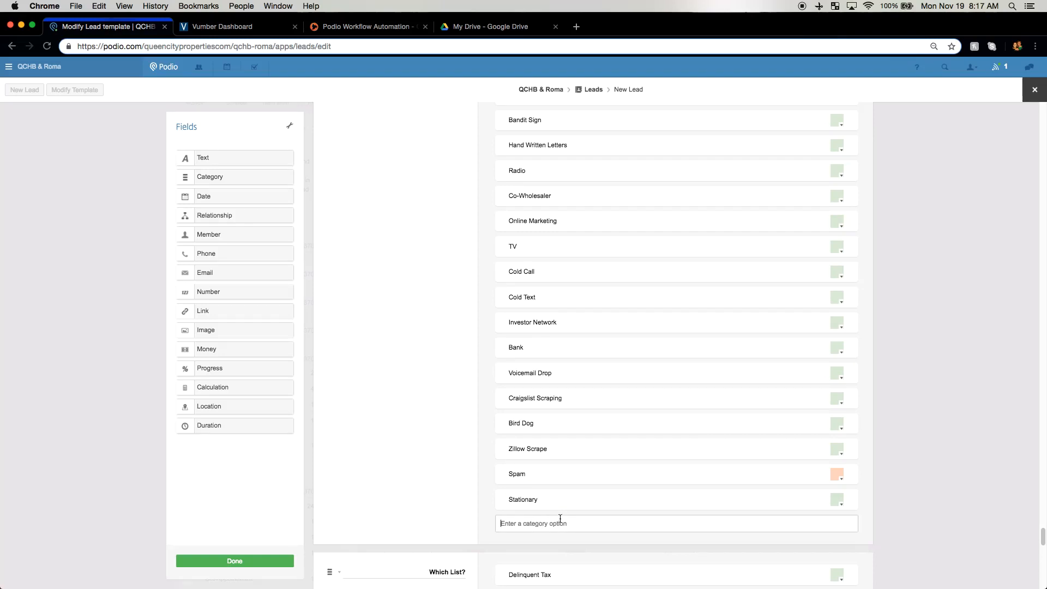
pyautogui.write('Ad')
pyautogui.press('BackSpace')
pyautogui.write('test')
pyautogui.press('Return')
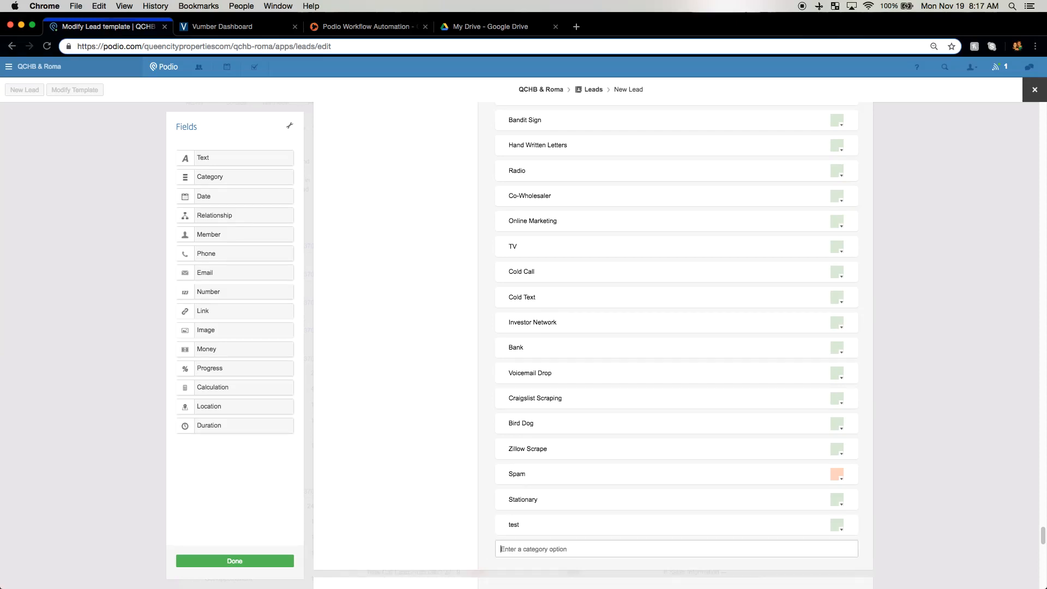
pyautogui.click(273, 563)
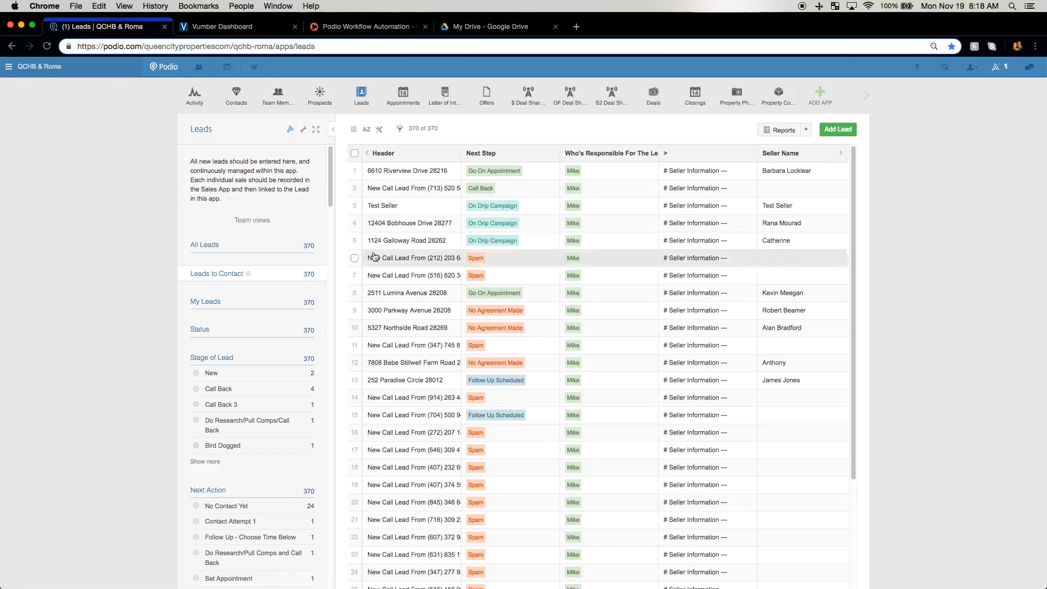
# Step: Switch to GlobiFlow, refresh the QCHB & Roma workspace, and open the Leads app's flow list
pyautogui.click(349, 29)
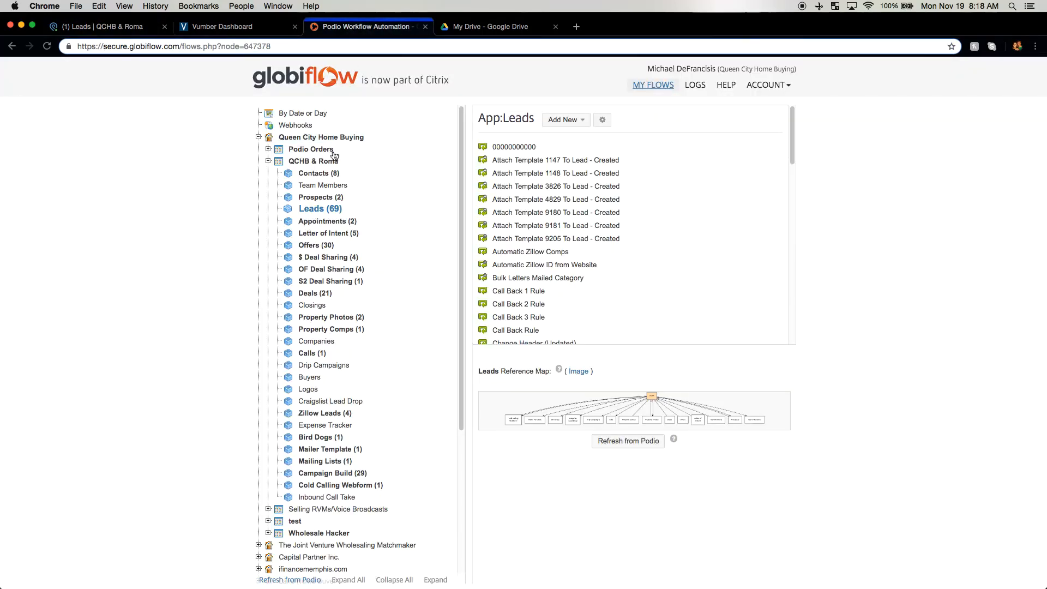
pyautogui.click(308, 163)
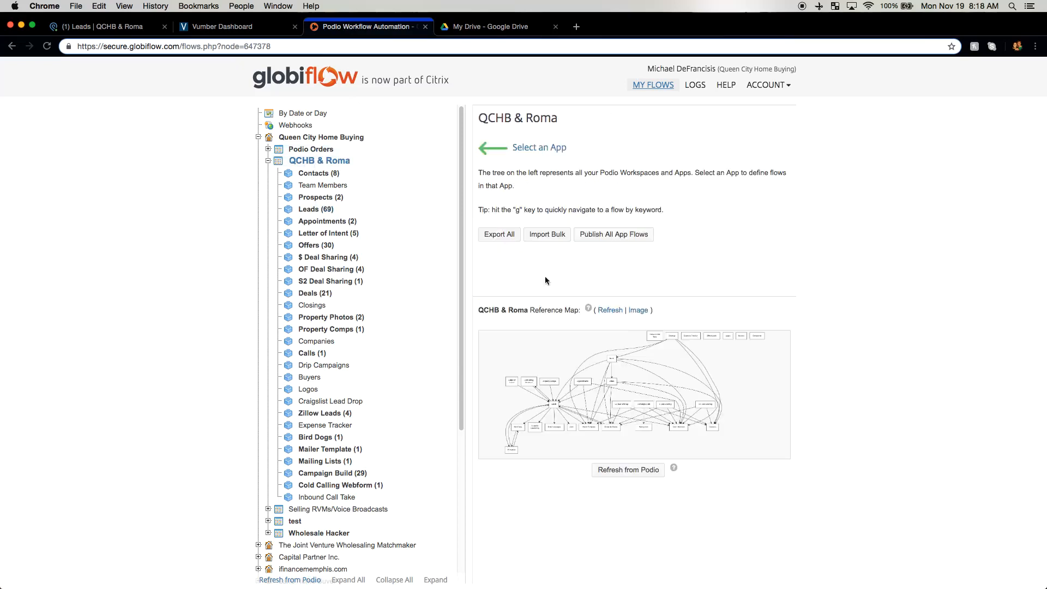
pyautogui.click(611, 311)
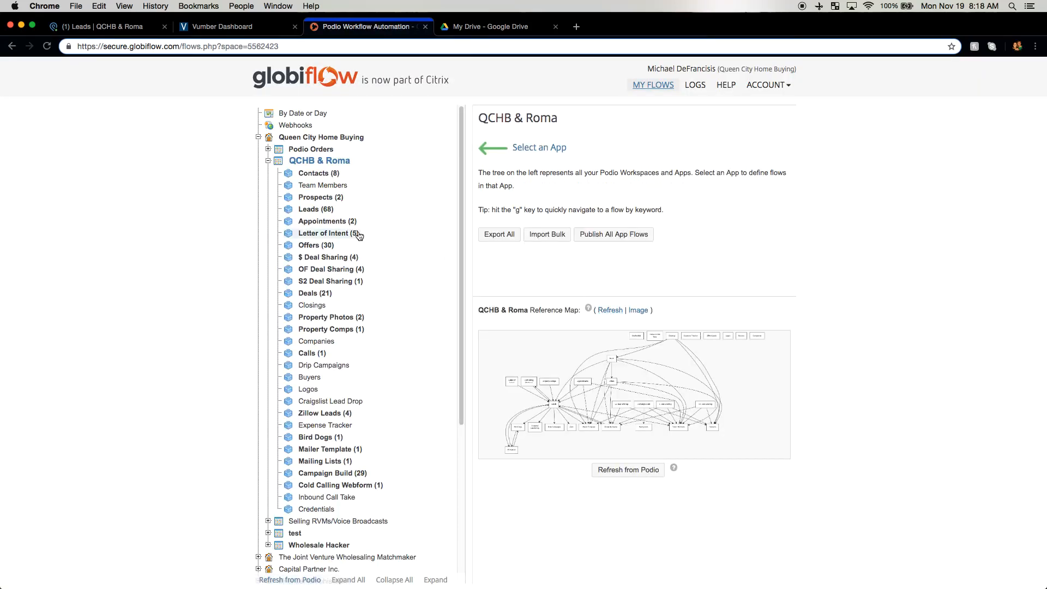
pyautogui.click(321, 211)
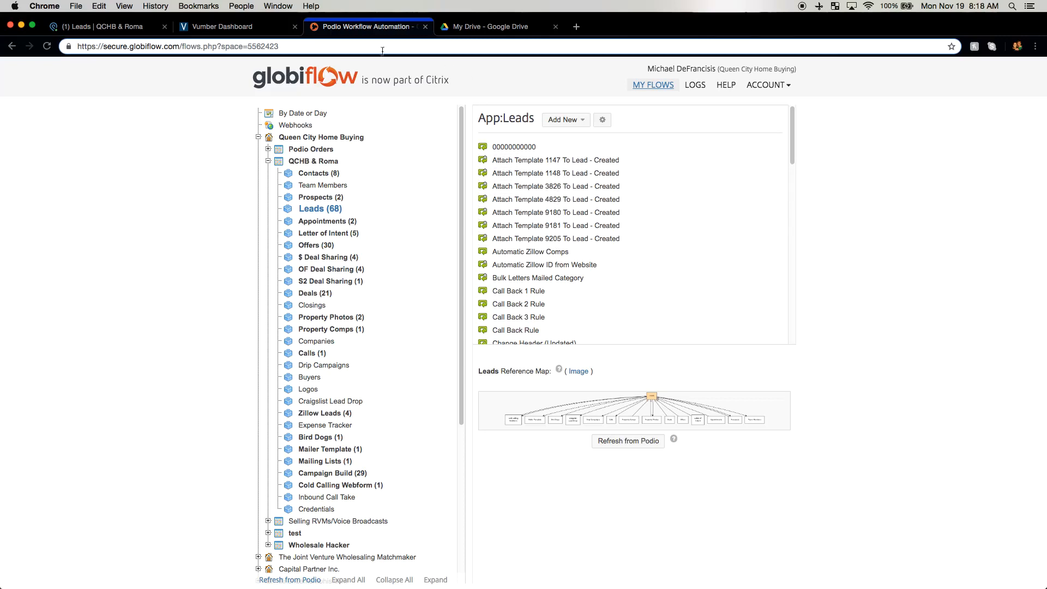
# Step: Check the Cold Call number's ending in Vumber, then copy GlobiFlow's Attach Template 9205 To Lead - Created flow within the Leads app
pyautogui.click(217, 31)
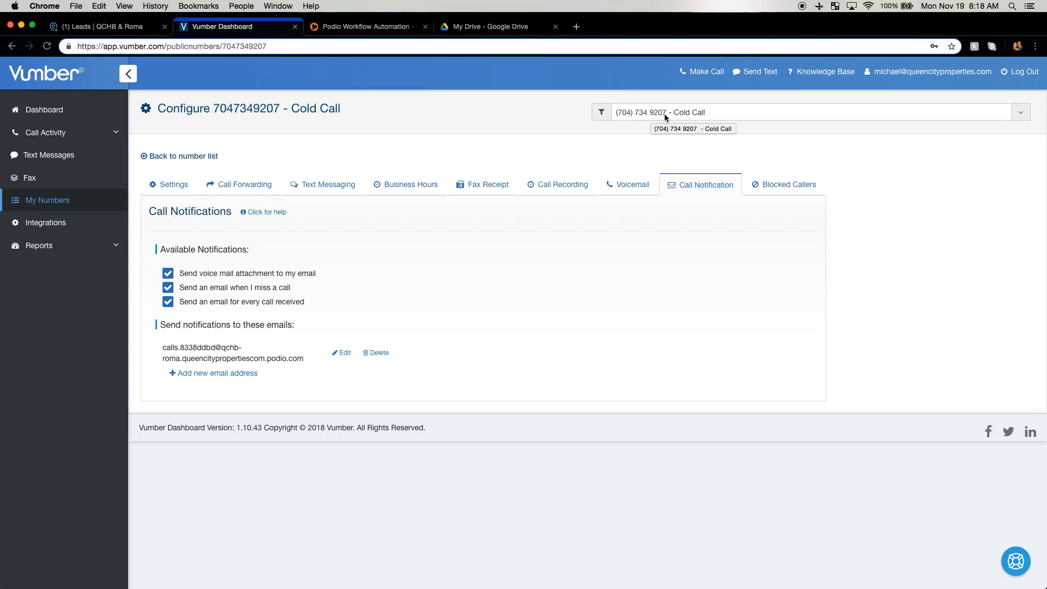
pyautogui.click(374, 32)
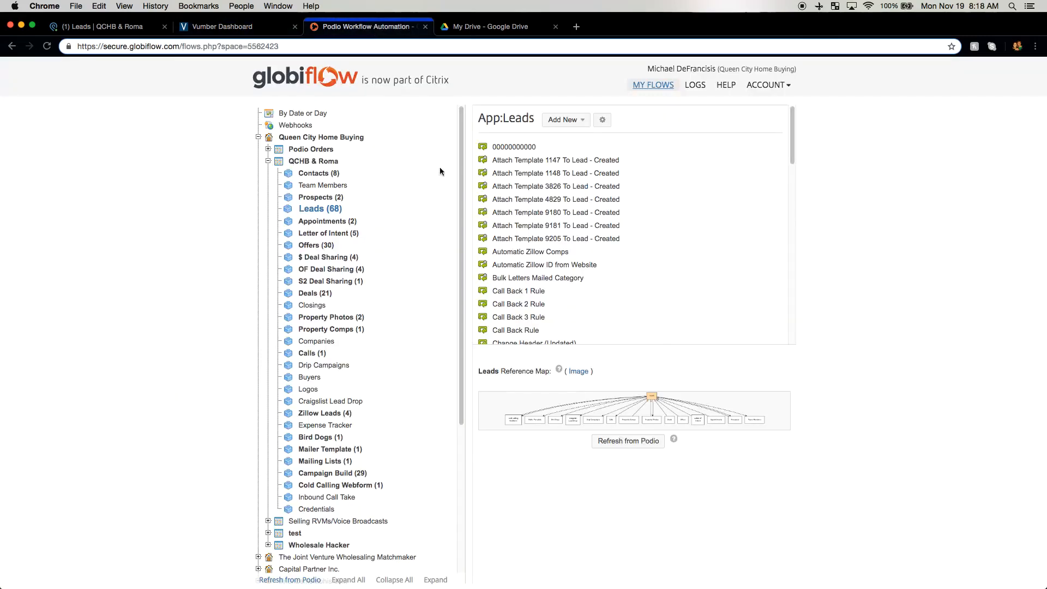
pyautogui.click(550, 241)
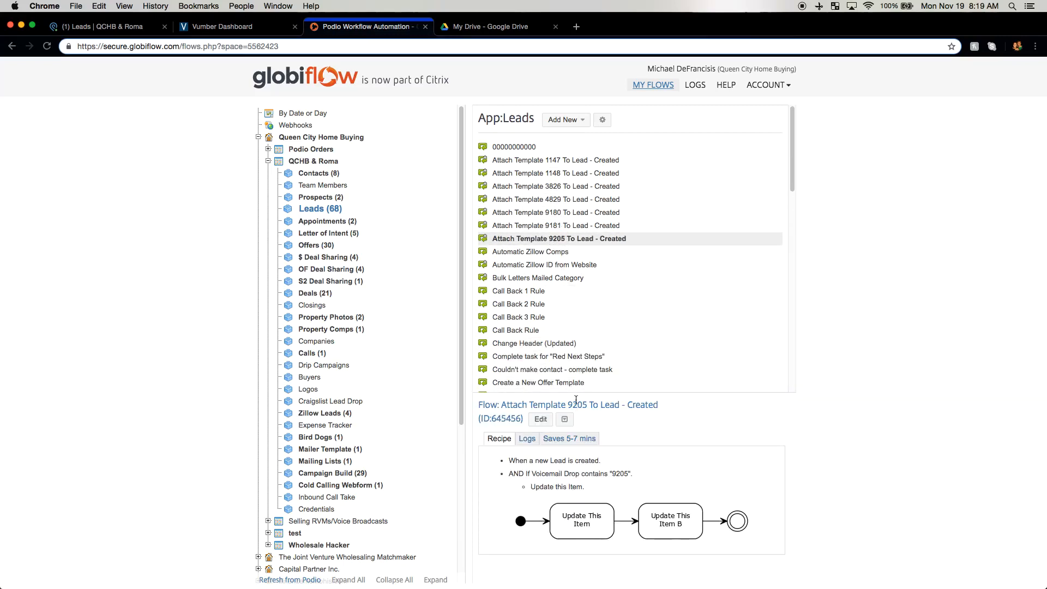
pyautogui.click(566, 422)
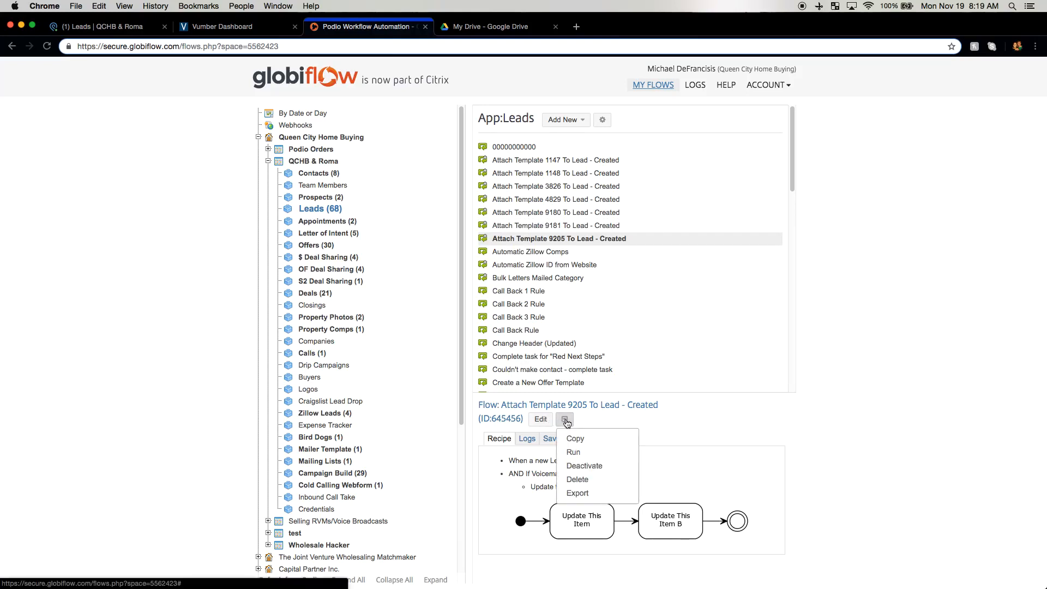
pyautogui.click(567, 433)
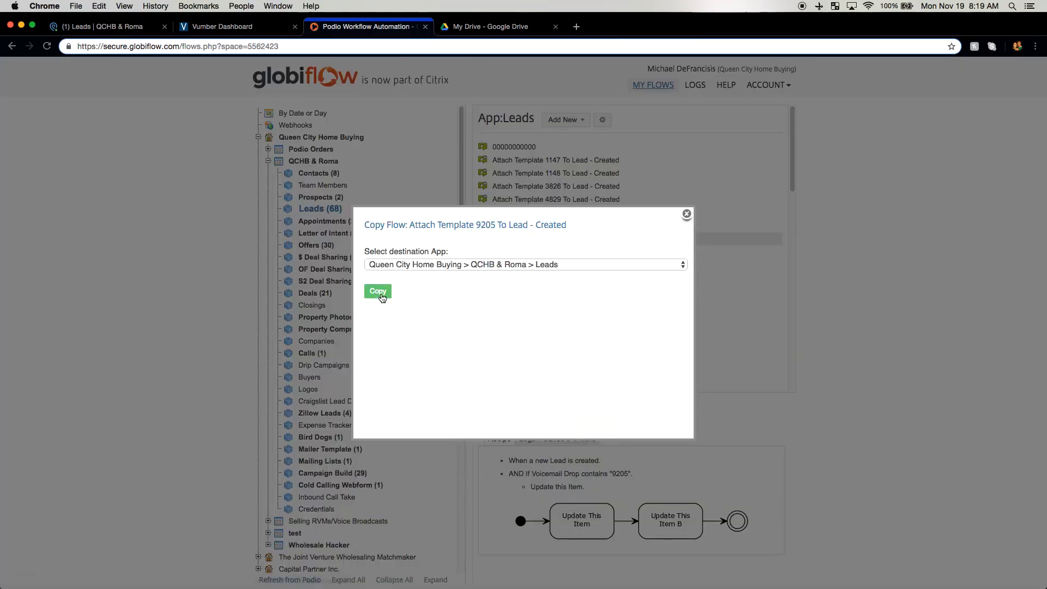
pyautogui.click(381, 295)
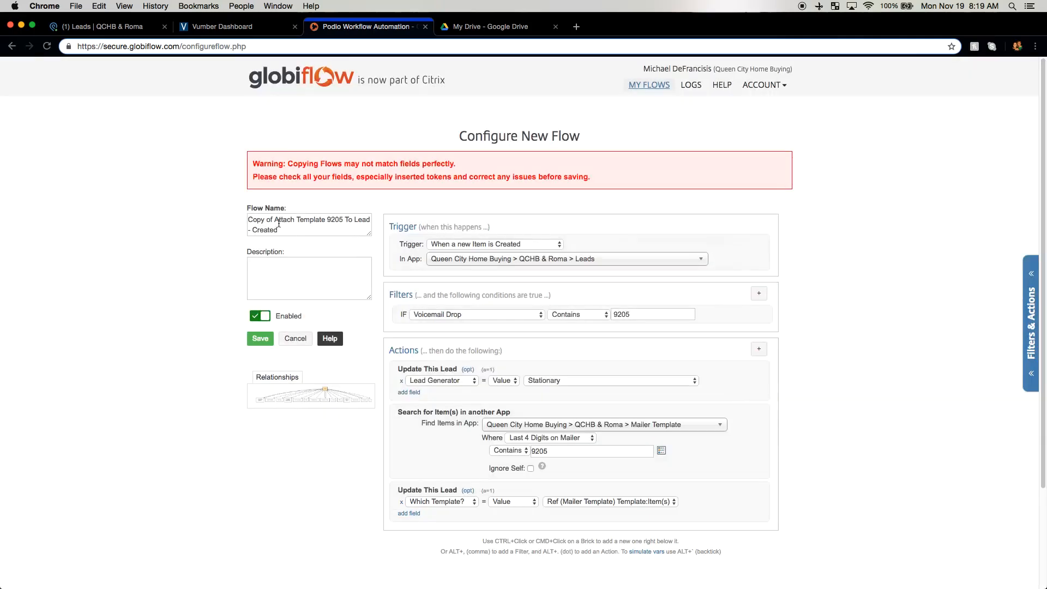
# Step: Rename the copied flow as Attach Template 9207 To Lead - Created
pyautogui.moveTo(274, 218); pyautogui.dragTo(250, 219)
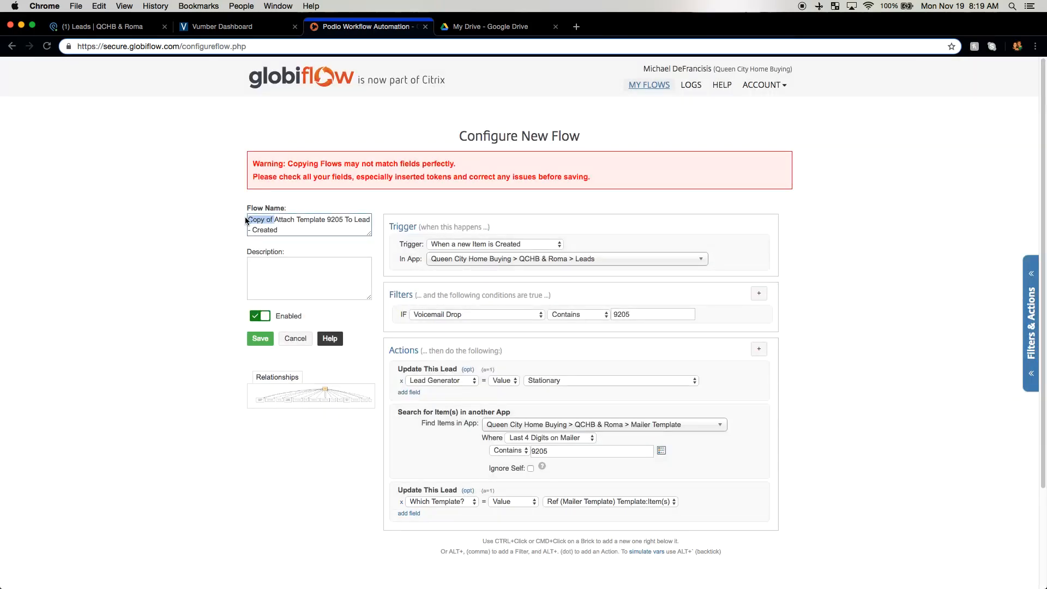
pyautogui.press('BackSpace')
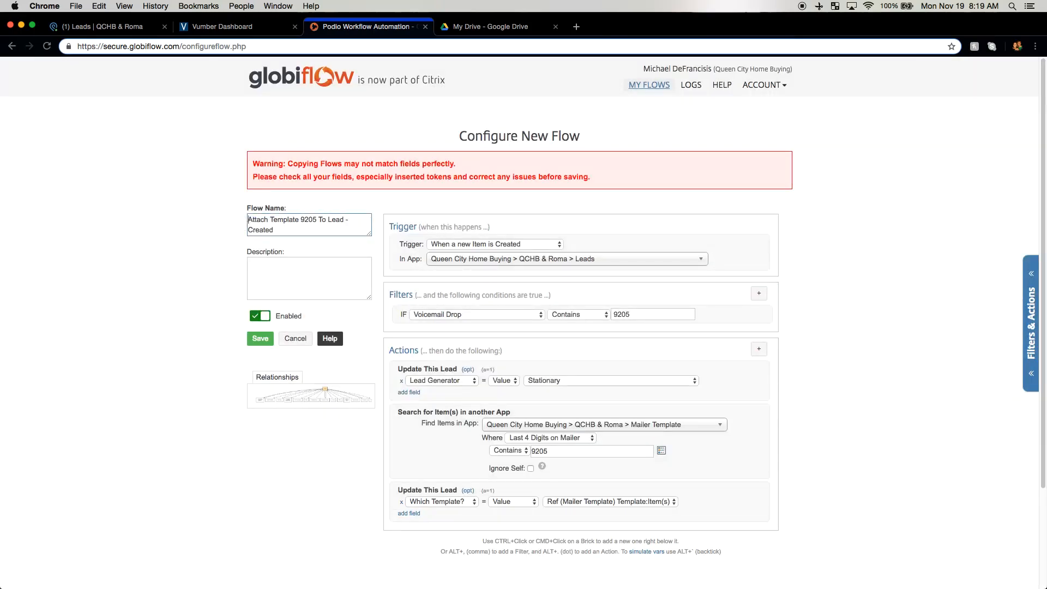
pyautogui.click(316, 220)
pyautogui.press('BackSpace')
pyautogui.write('7')
# Step: Set both the Voicemail Drop filter and the Mailer Template search's last four digits to 9207
pyautogui.click(647, 315)
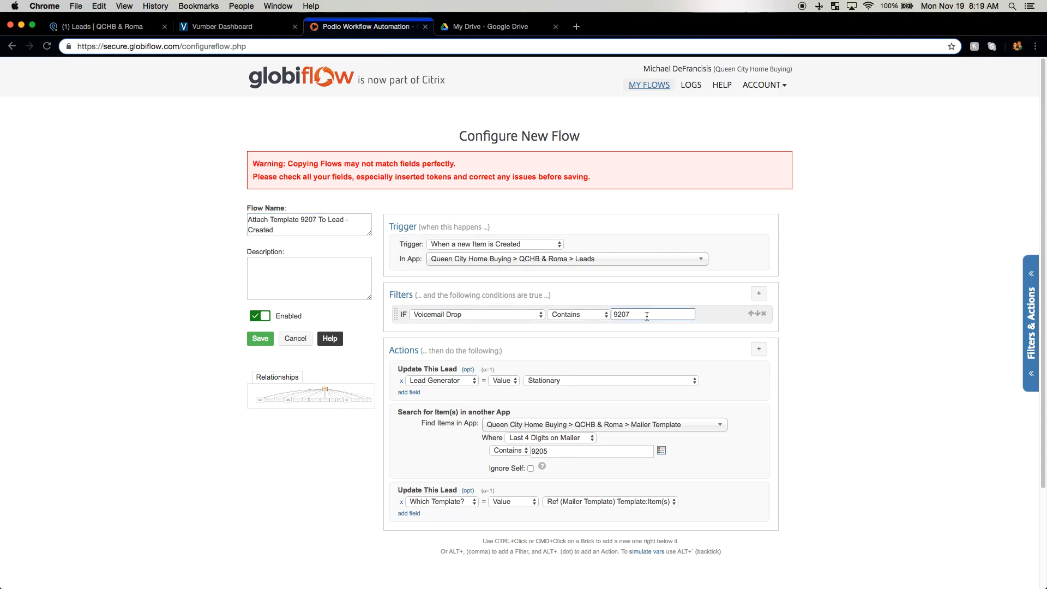
pyautogui.click(563, 452)
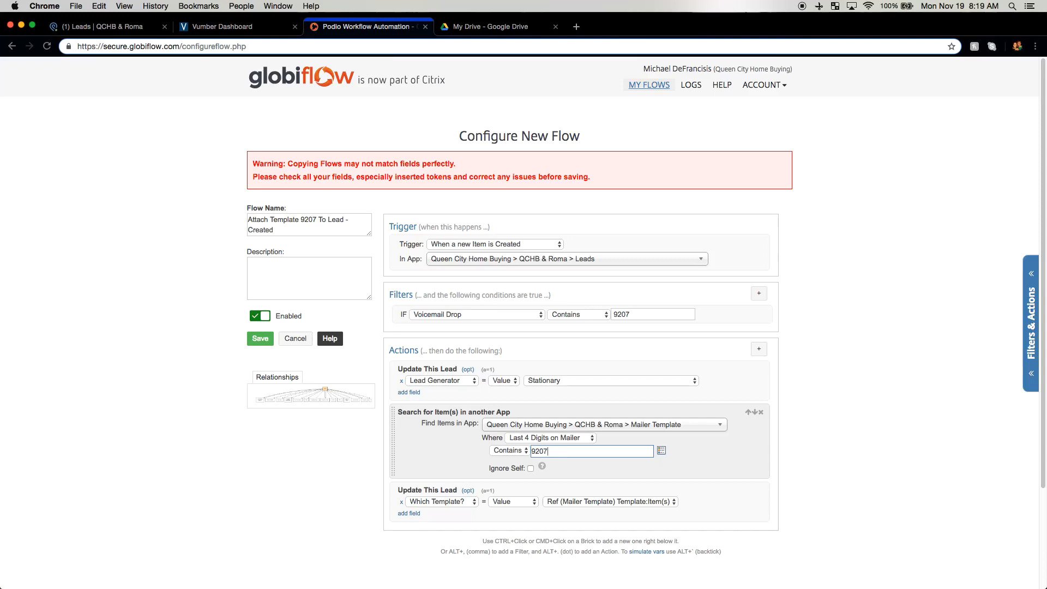
pyautogui.click(303, 220)
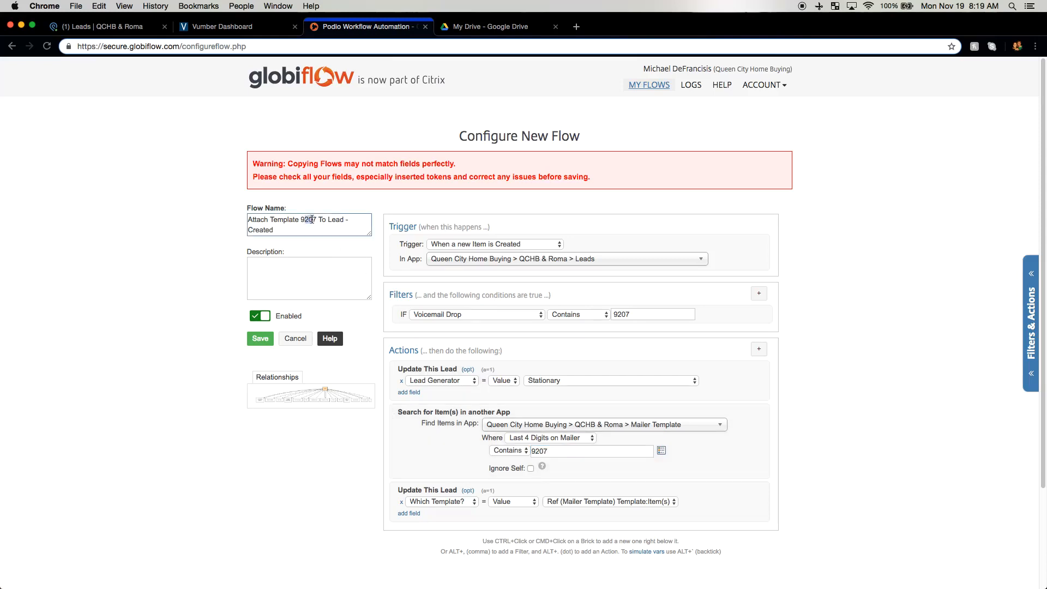
pyautogui.doubleClick(614, 316)
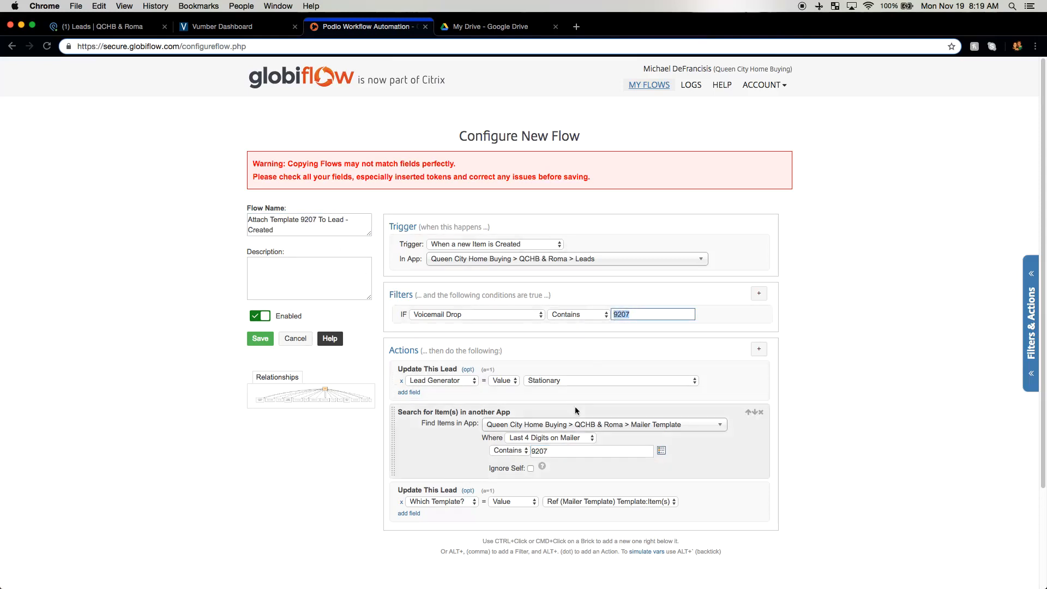
pyautogui.doubleClick(544, 451)
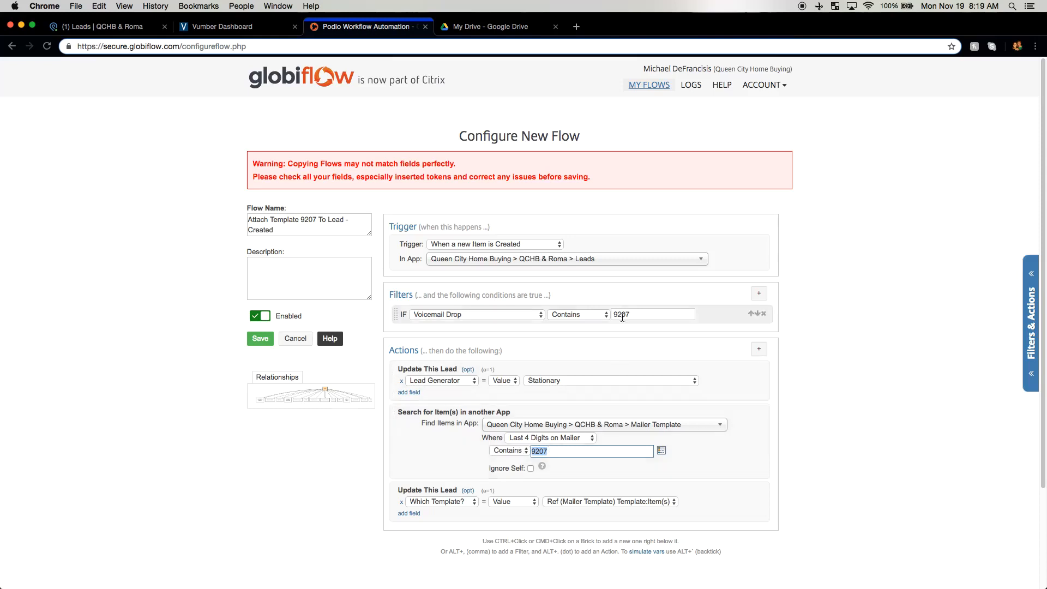
pyautogui.click(374, 250)
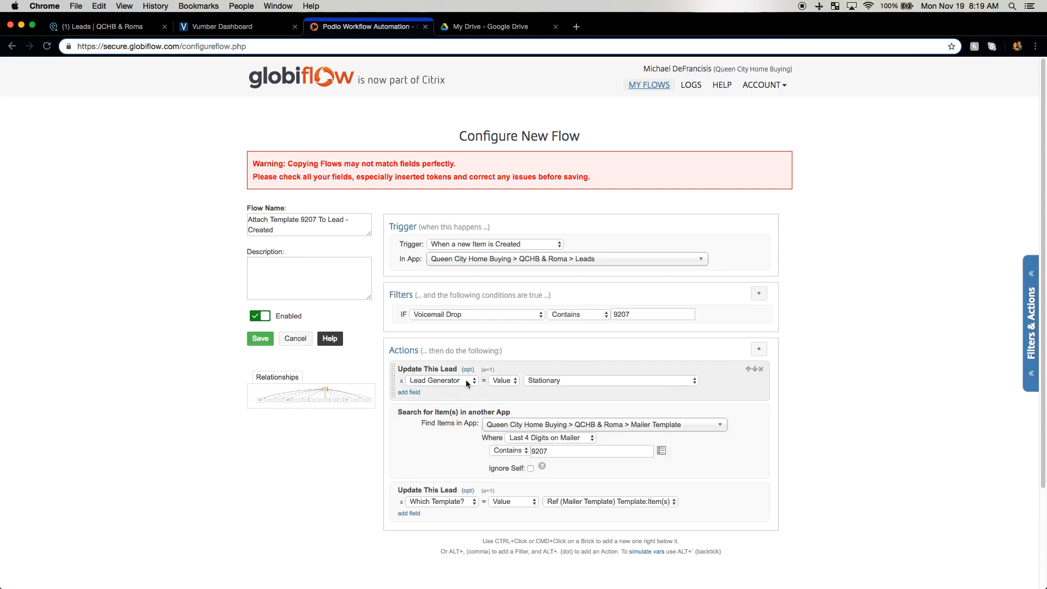
# Step: Set the Lead Generator value in the first Update This Lead action to Cold Call
pyautogui.click(556, 382)
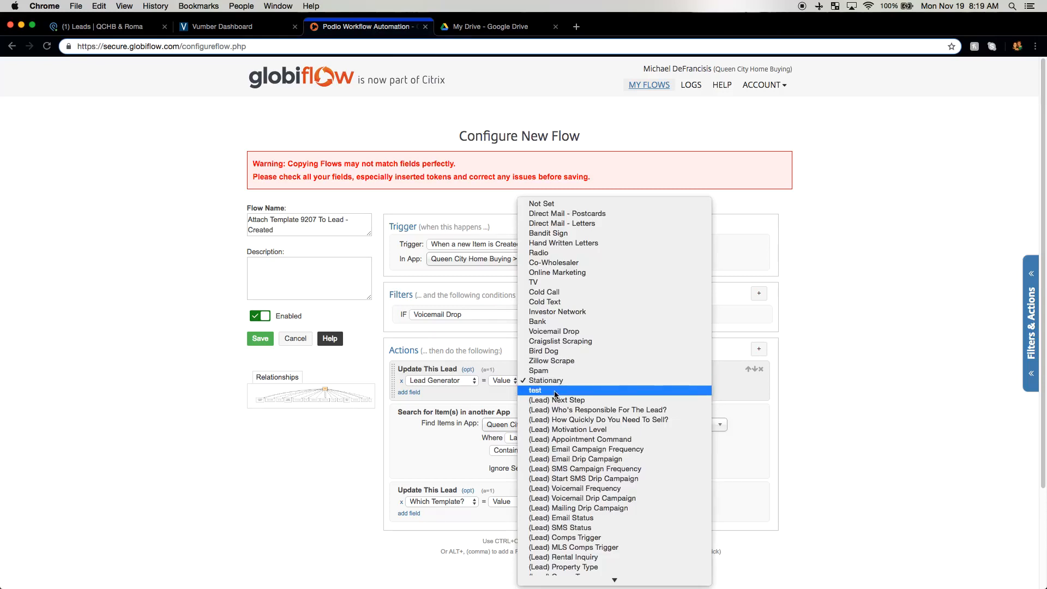
pyautogui.click(552, 295)
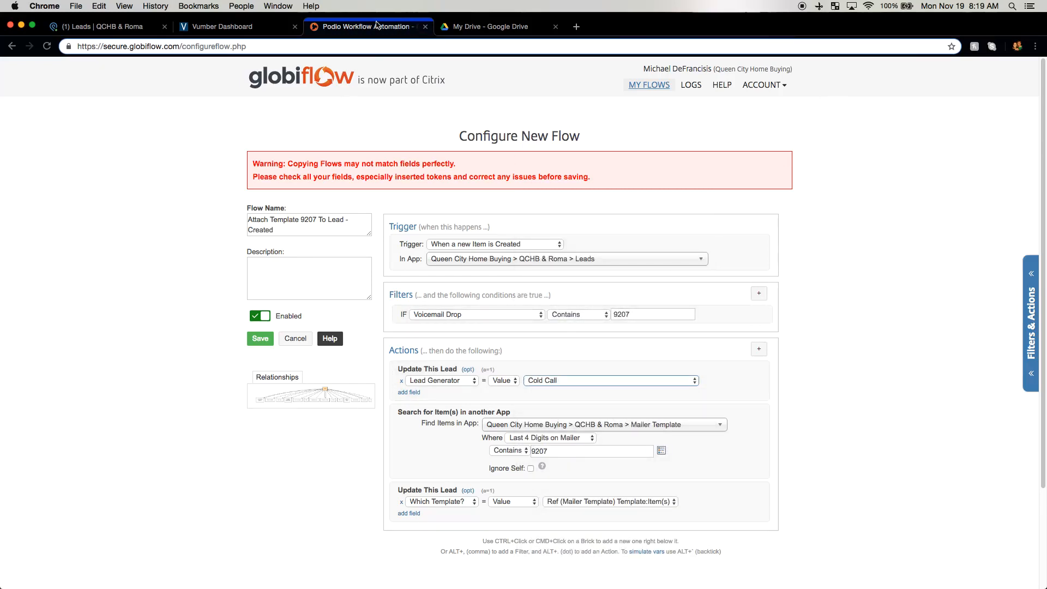
pyautogui.click(593, 295)
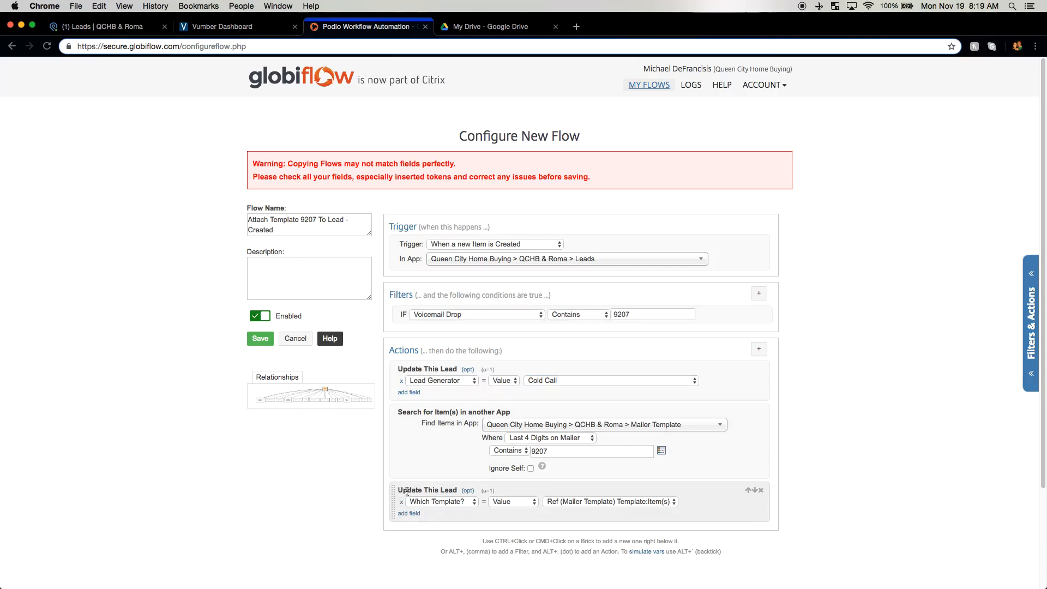
# Step: Add a Lead Generator field with the value Cold Call to the last Update This Lead action and remove it again
pyautogui.moveTo(399, 490); pyautogui.dragTo(460, 491)
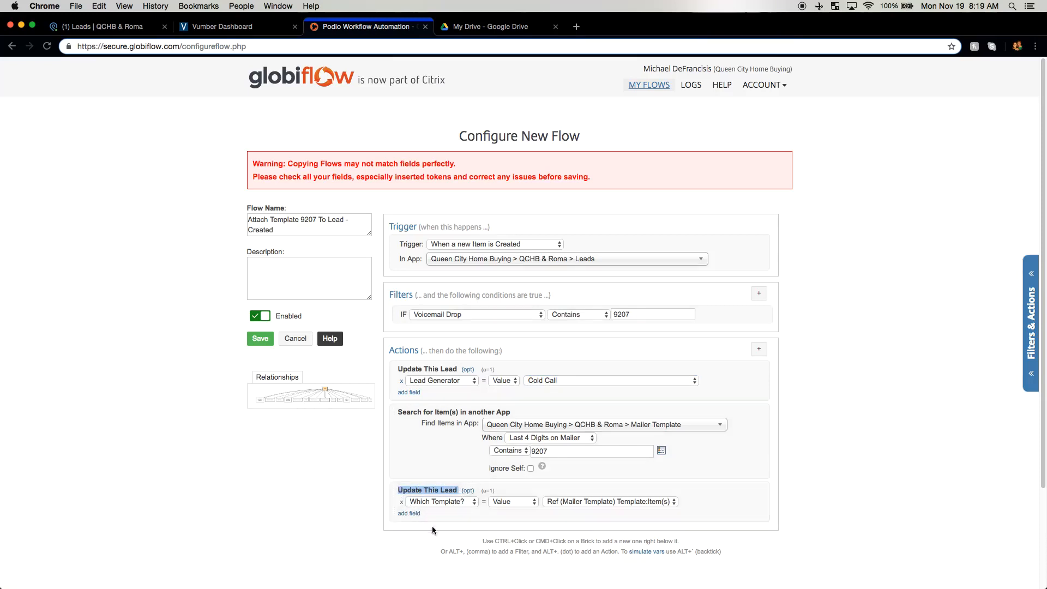
pyautogui.click(409, 514)
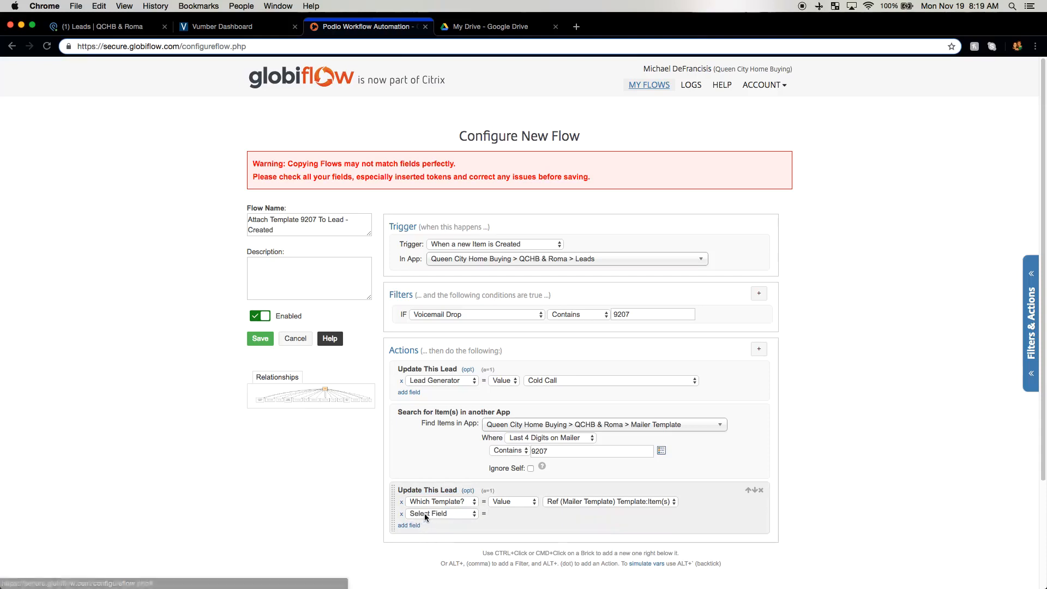
pyautogui.click(424, 512)
pyautogui.scroll(-20, 453, 535)
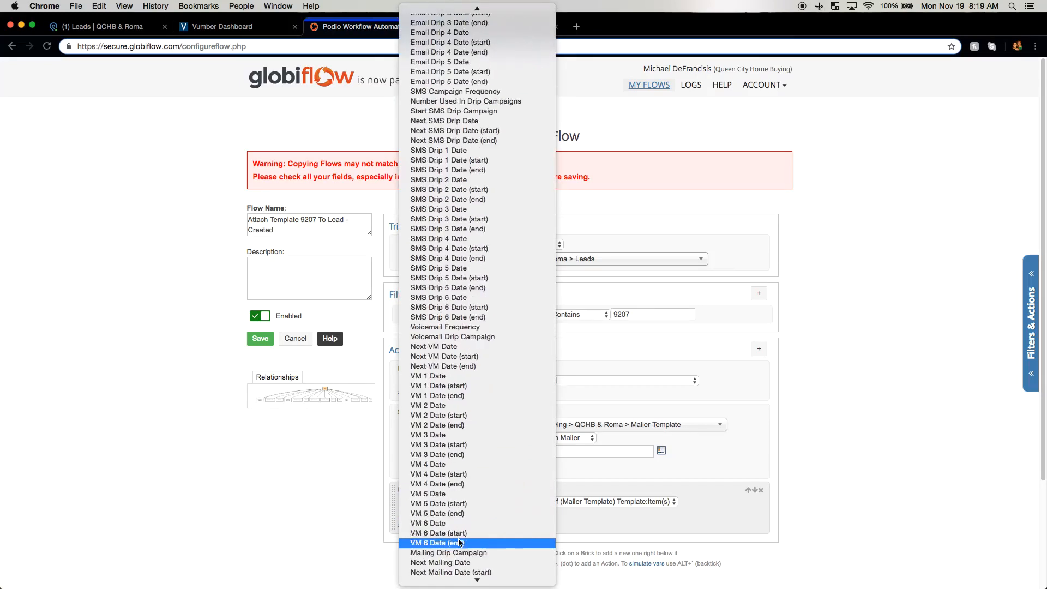
pyautogui.scroll(-5, 457, 542)
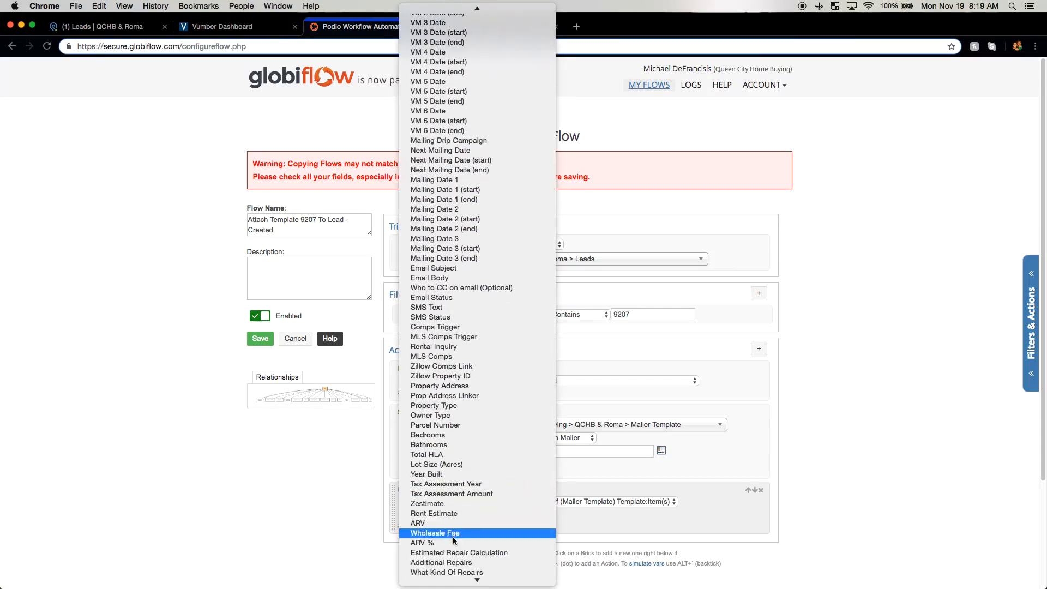
pyautogui.scroll(-9, 454, 540)
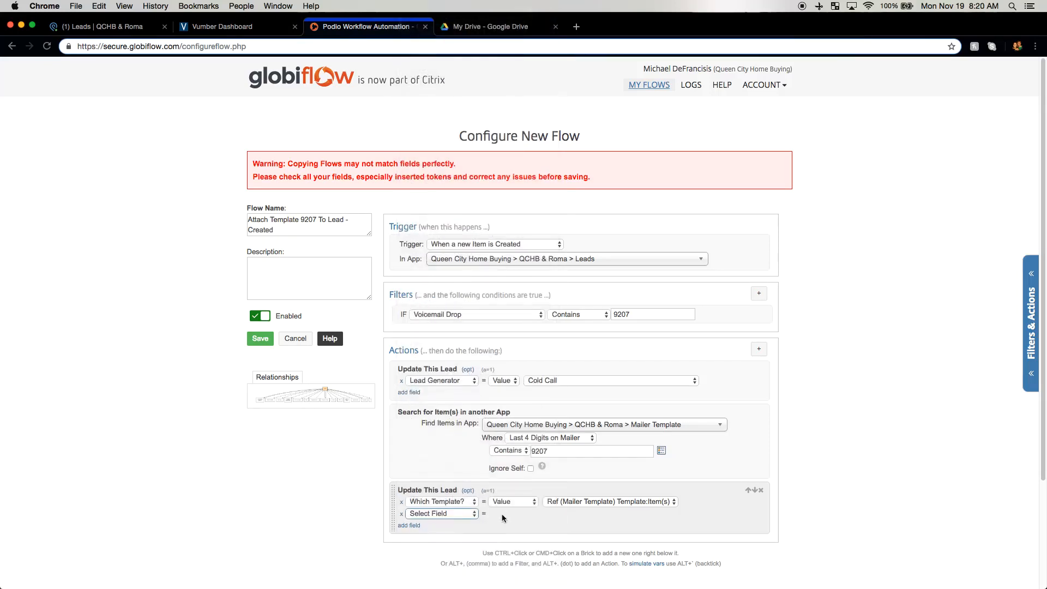
pyautogui.click(451, 460)
pyautogui.click(534, 514)
pyautogui.scroll(-5, 550, 527)
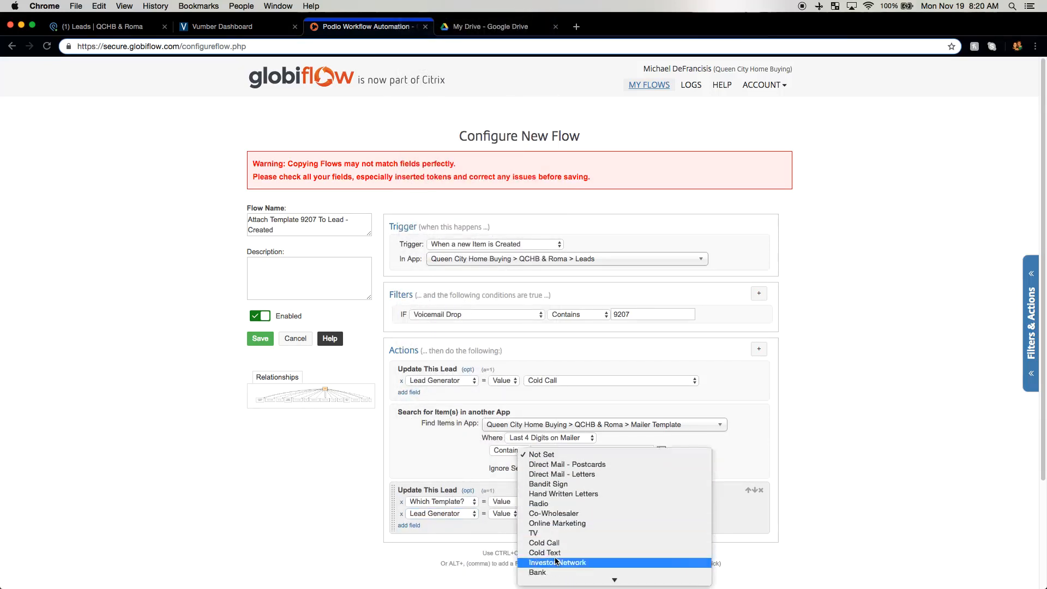
pyautogui.click(556, 524)
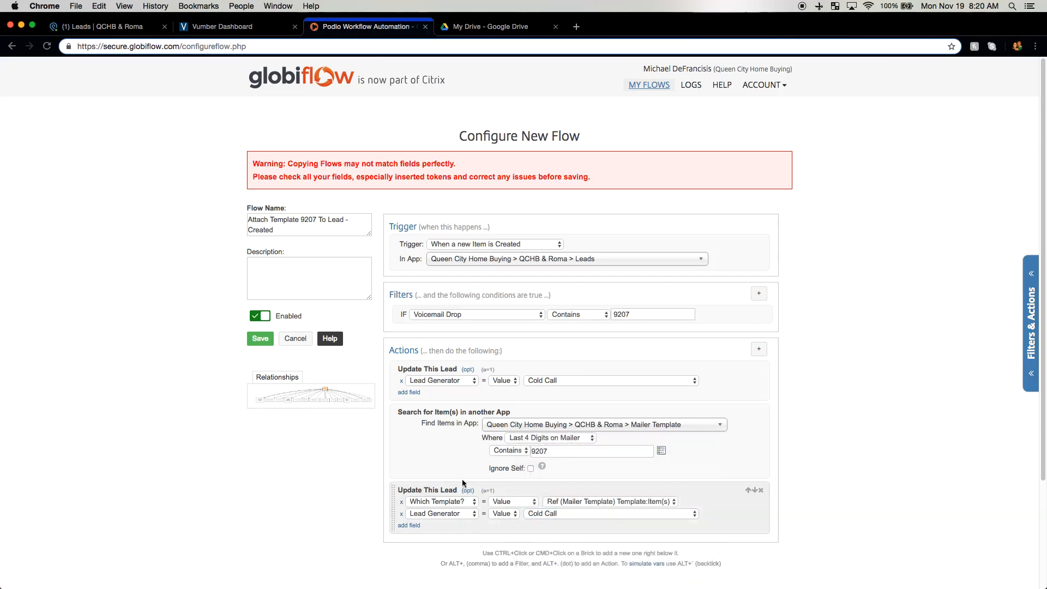
pyautogui.click(401, 514)
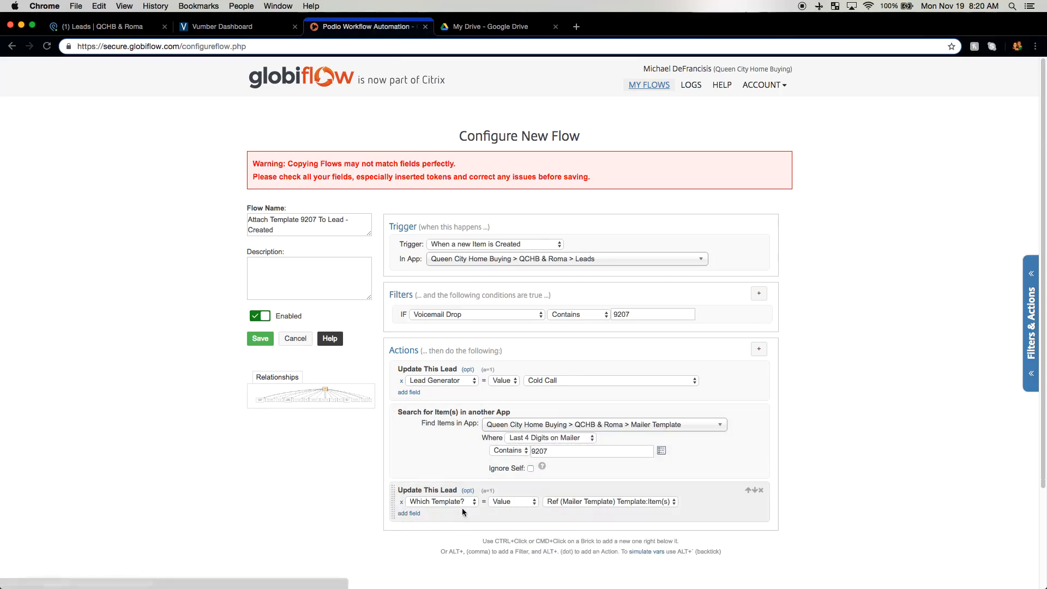
# Step: Save the configured 9207 flow and switch to the Leads app in Podio
pyautogui.click(260, 338)
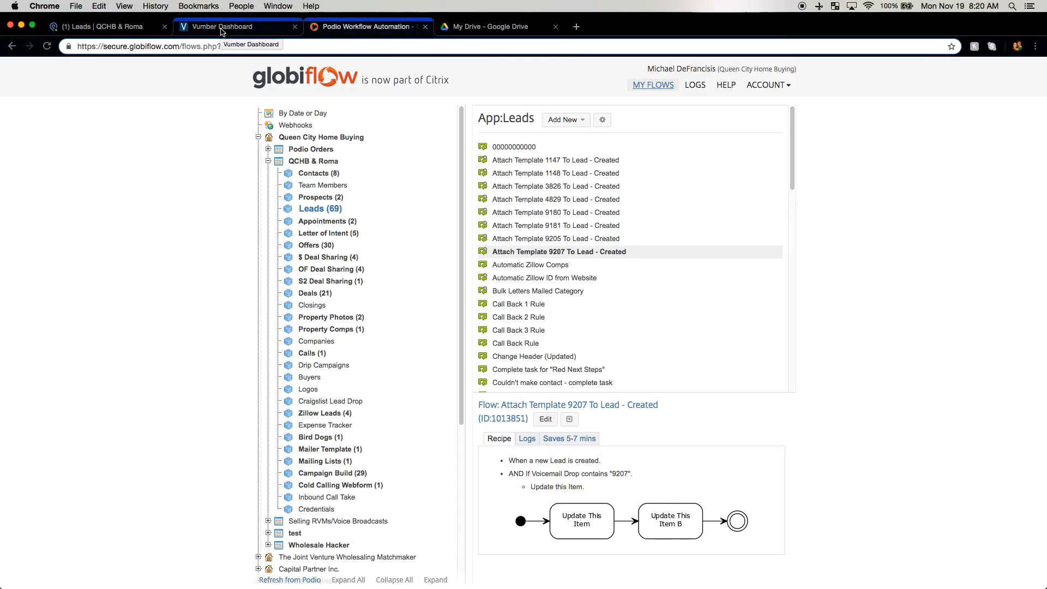
pyautogui.click(137, 30)
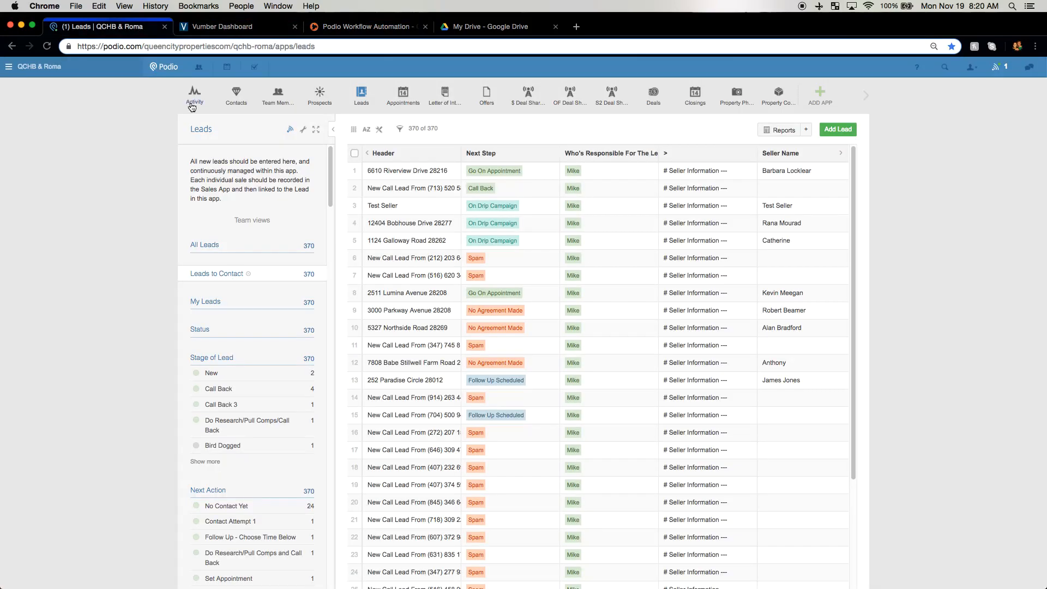